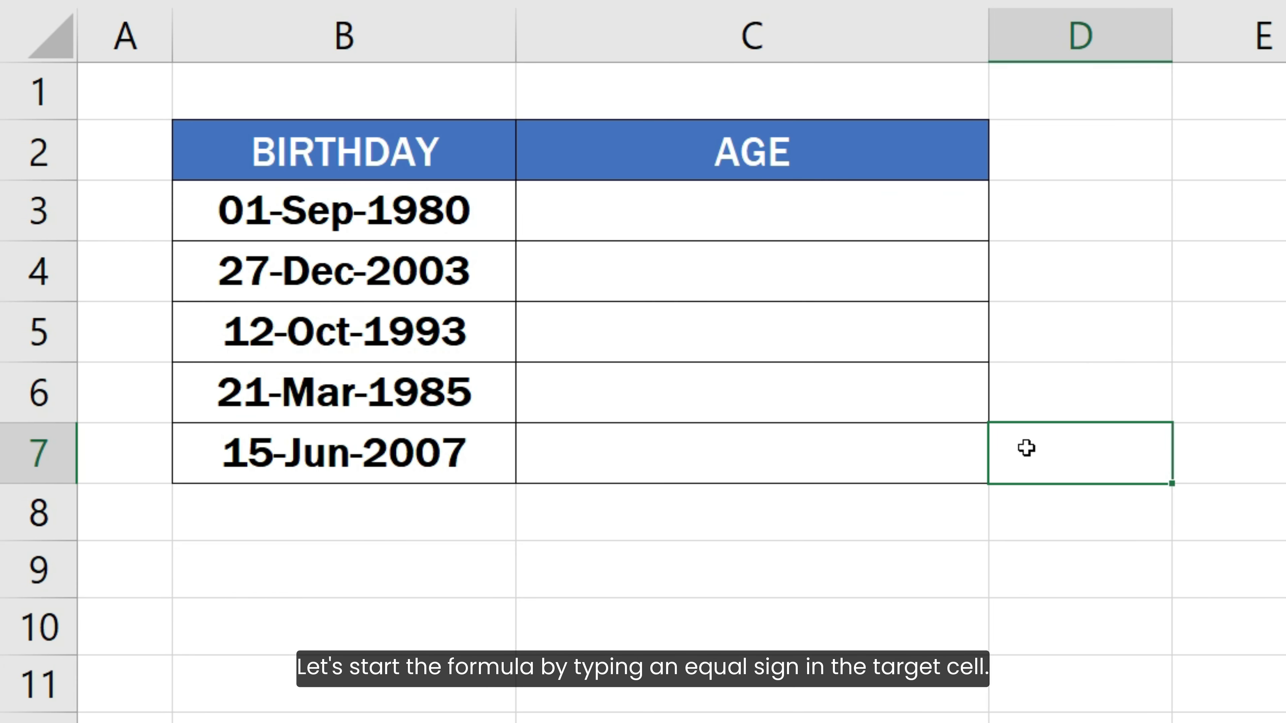
Step: Enter the formula =DATEDIF(B3, TODAY(), "Y") in cell C3 to calculate the age in whole years
{"action": "left_click", "coordinate": [910, 230]}
{"action": "type", "text": "="}
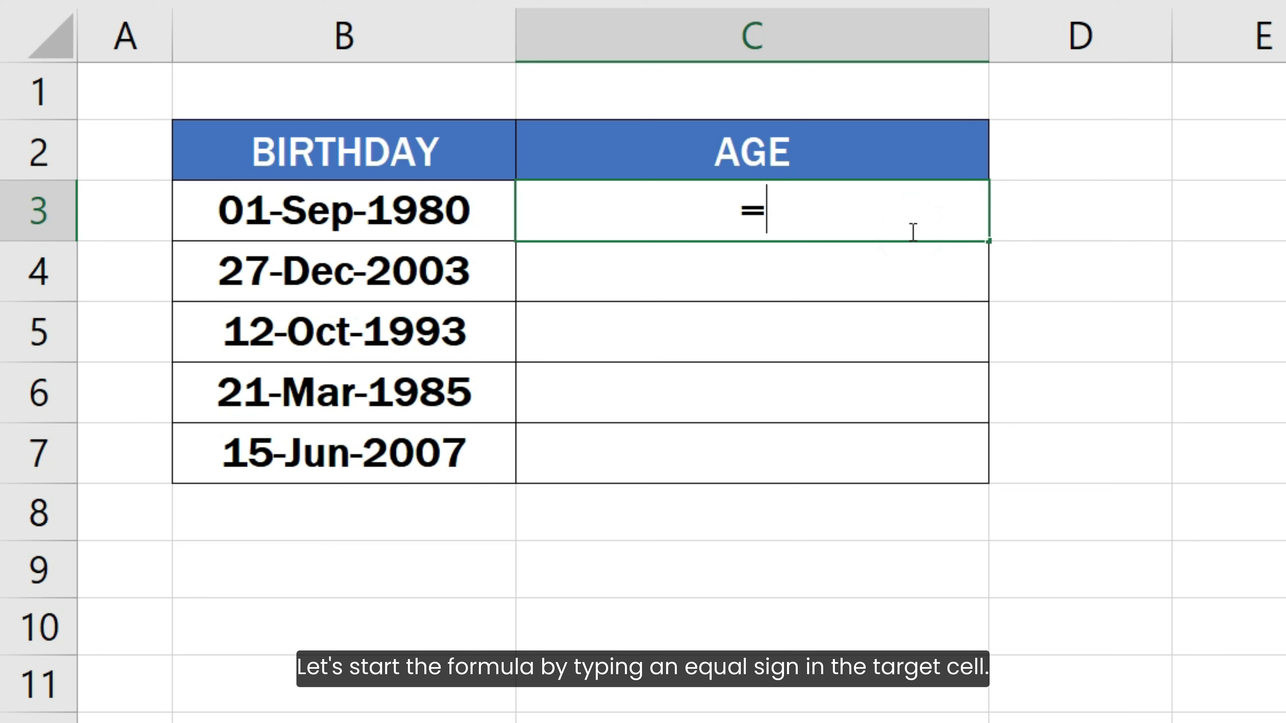
{"action": "type", "text": "DATE"}
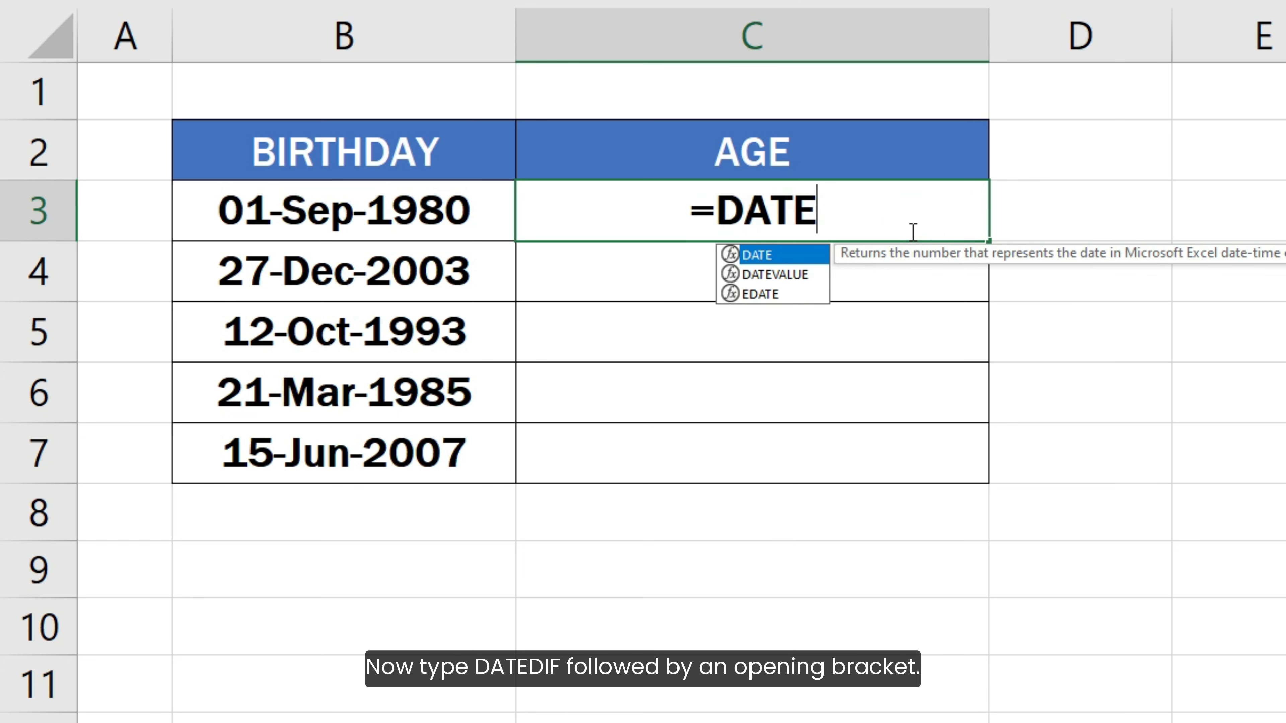
{"action": "type", "text": "DIF("}
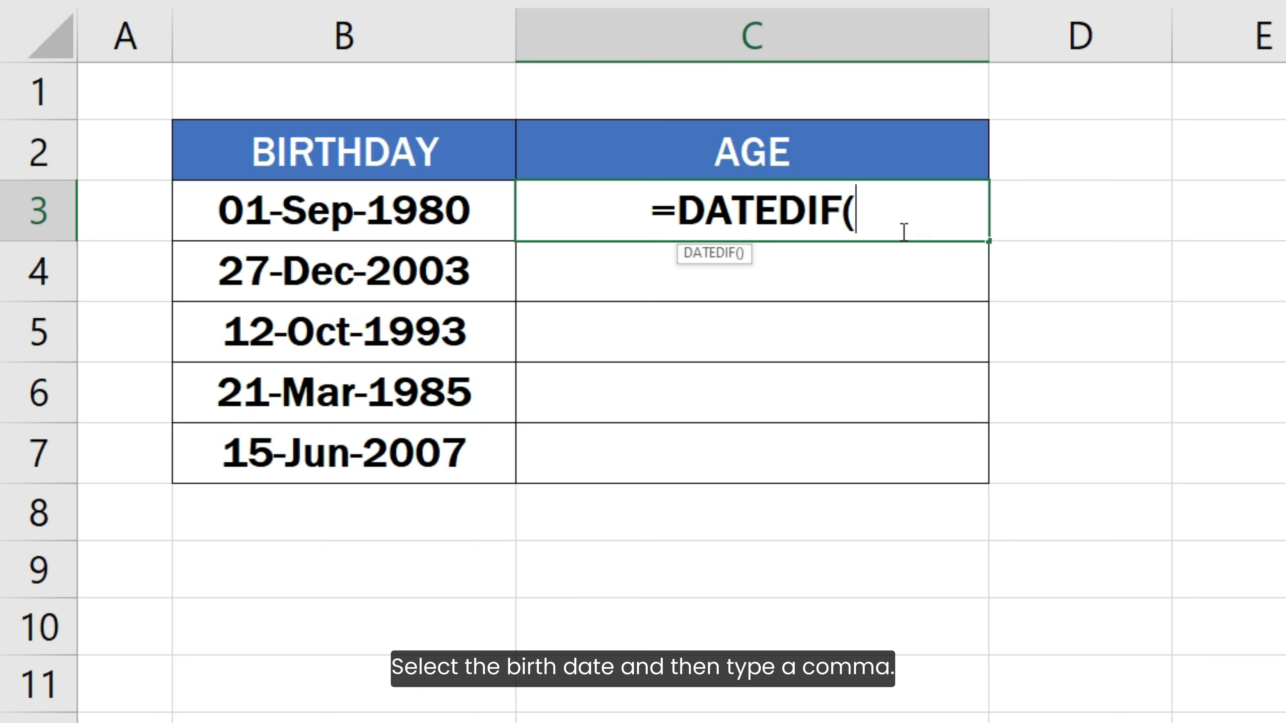
{"action": "left_click", "coordinate": [468, 209]}
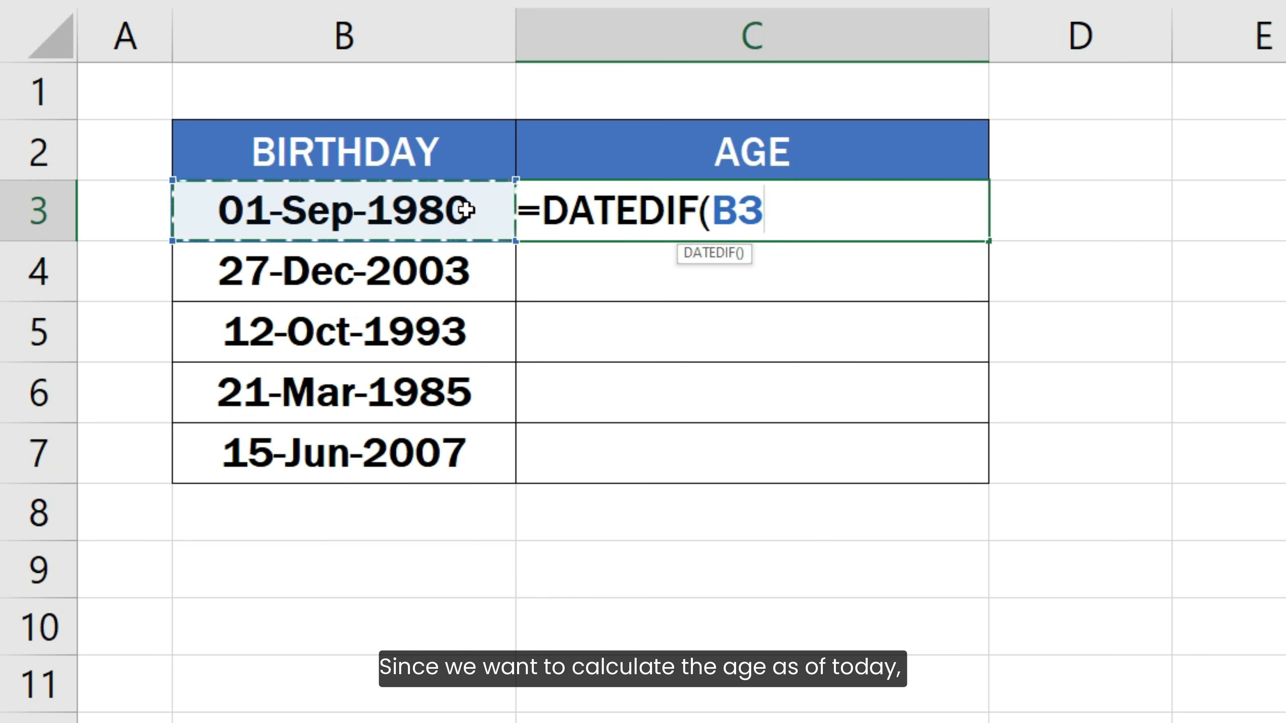
{"action": "type", "text": ", "}
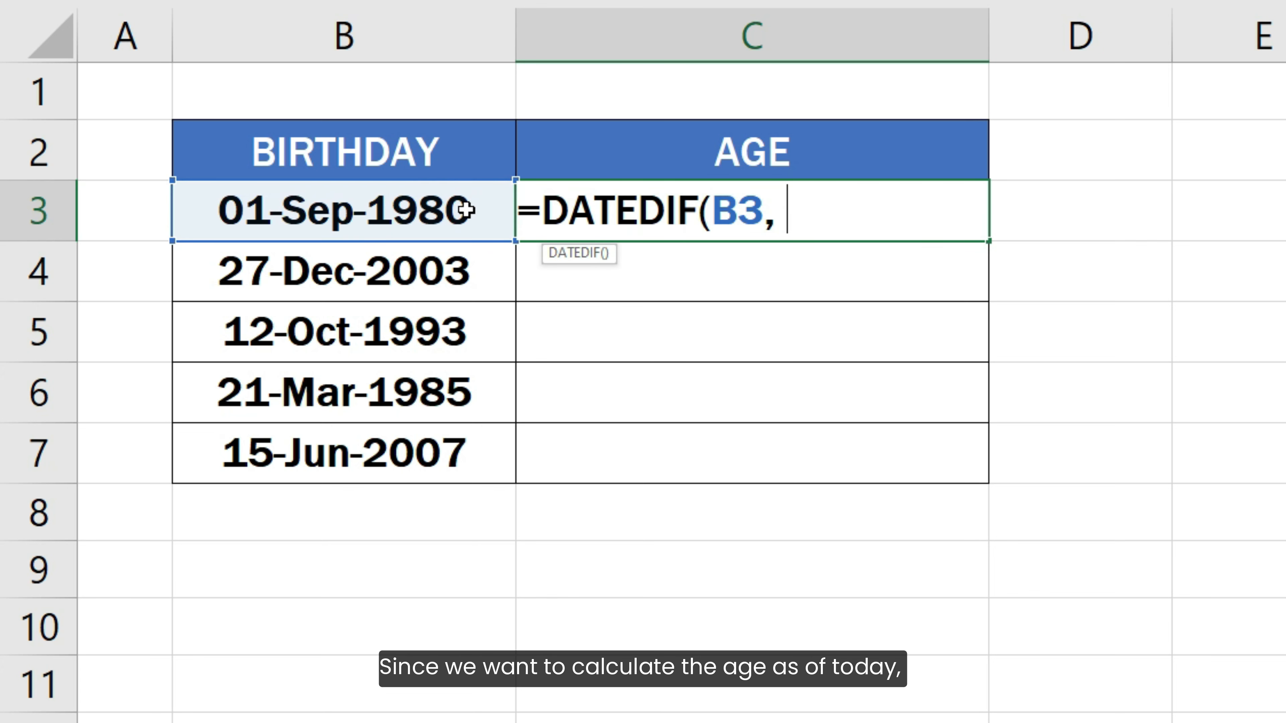
{"action": "type", "text": "TO"}
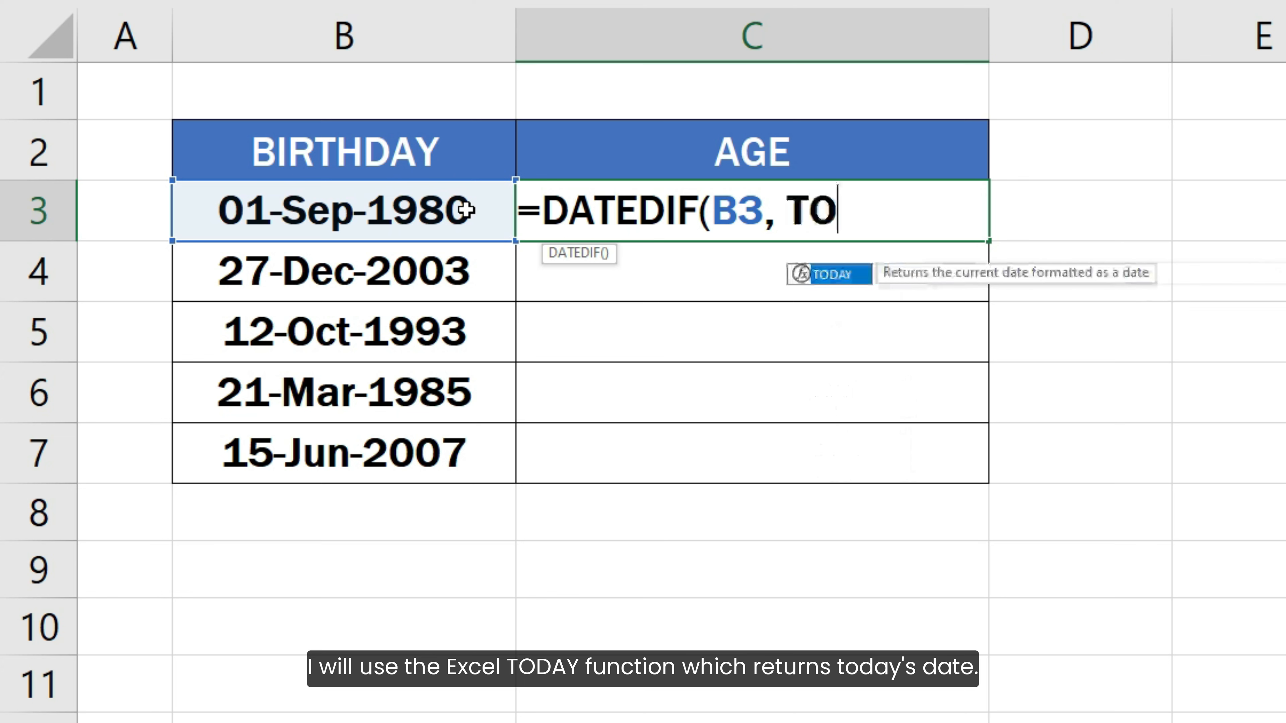
{"action": "type", "text": "DAY()"}
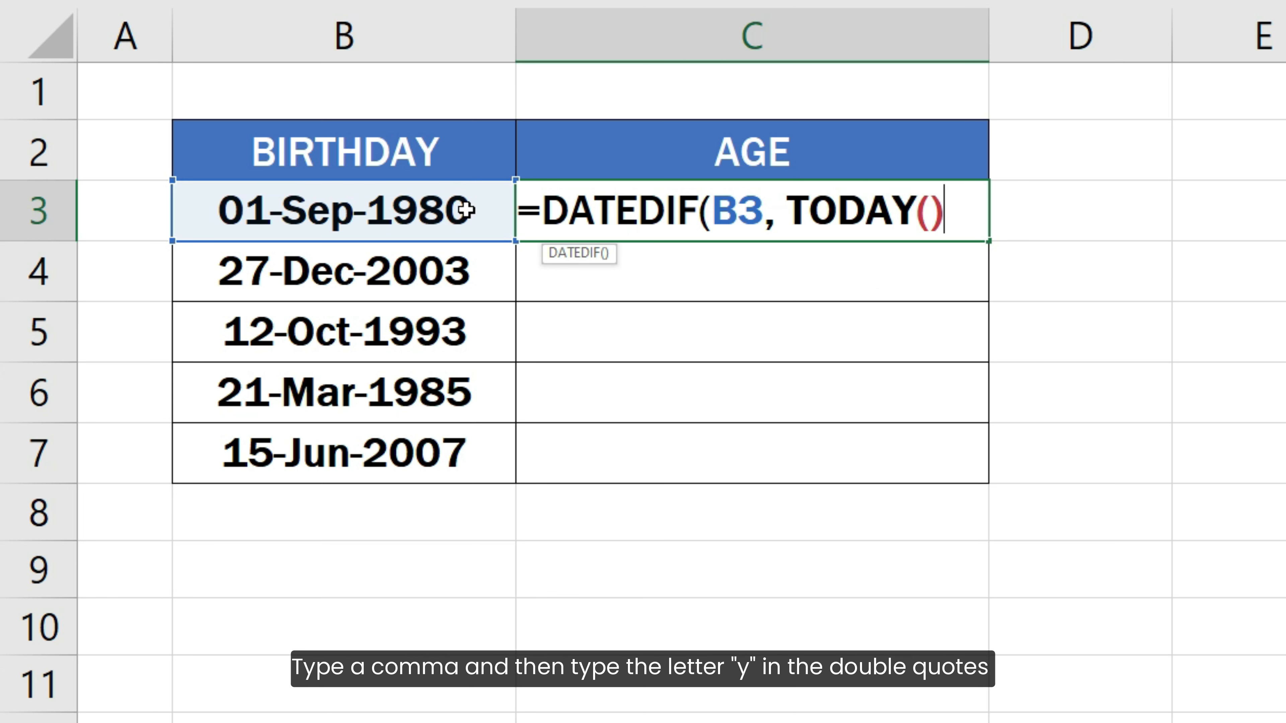
{"action": "type", "text": ", \"Y\""}
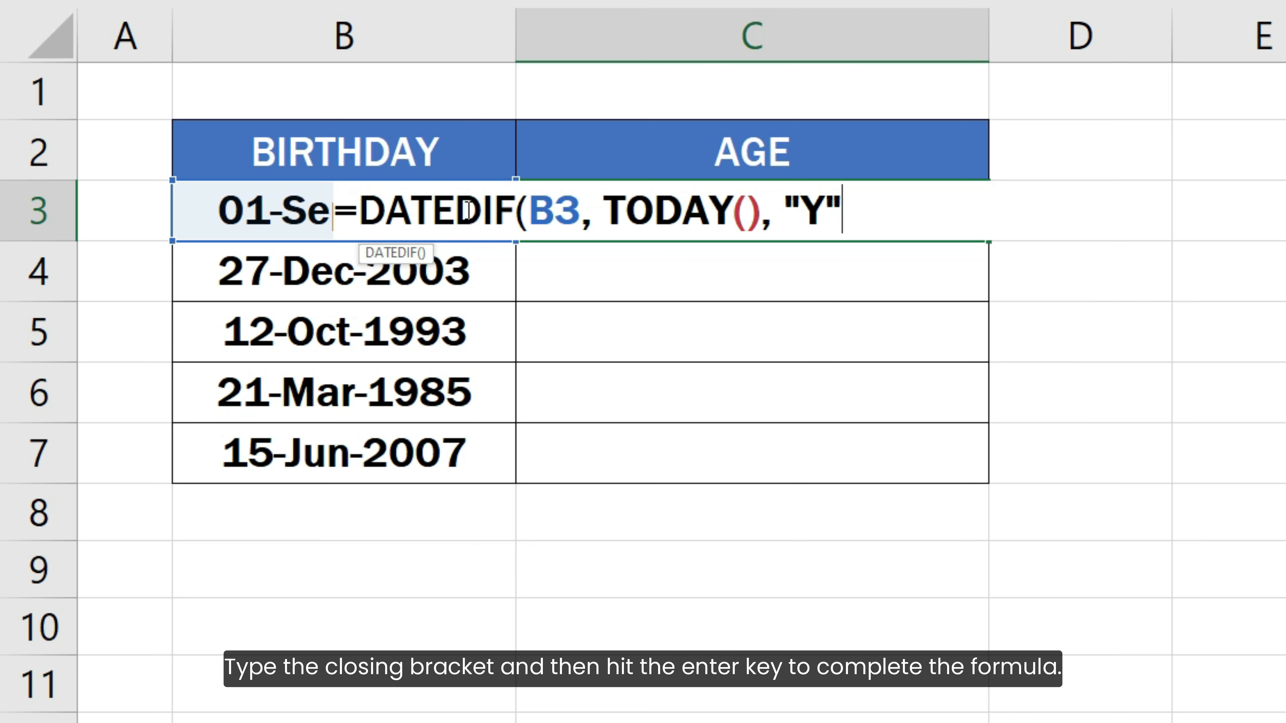
{"action": "type", "text": ")"}
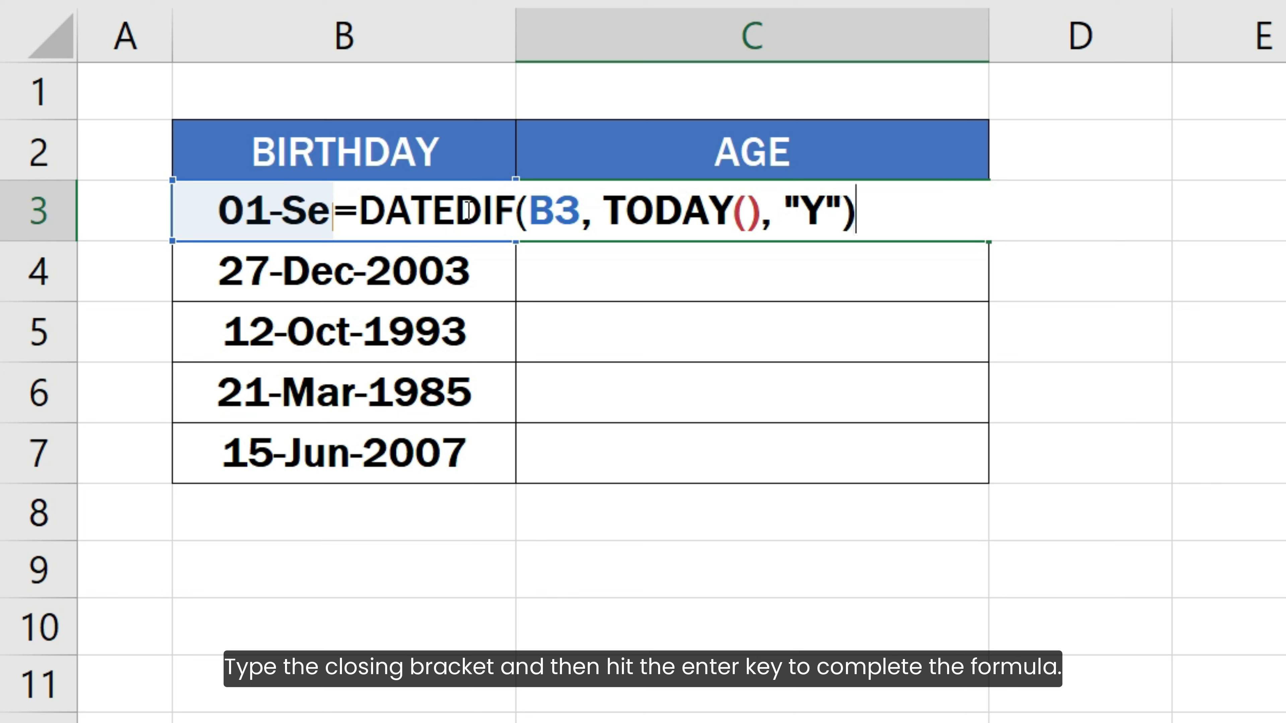
{"action": "key", "text": "Return"}
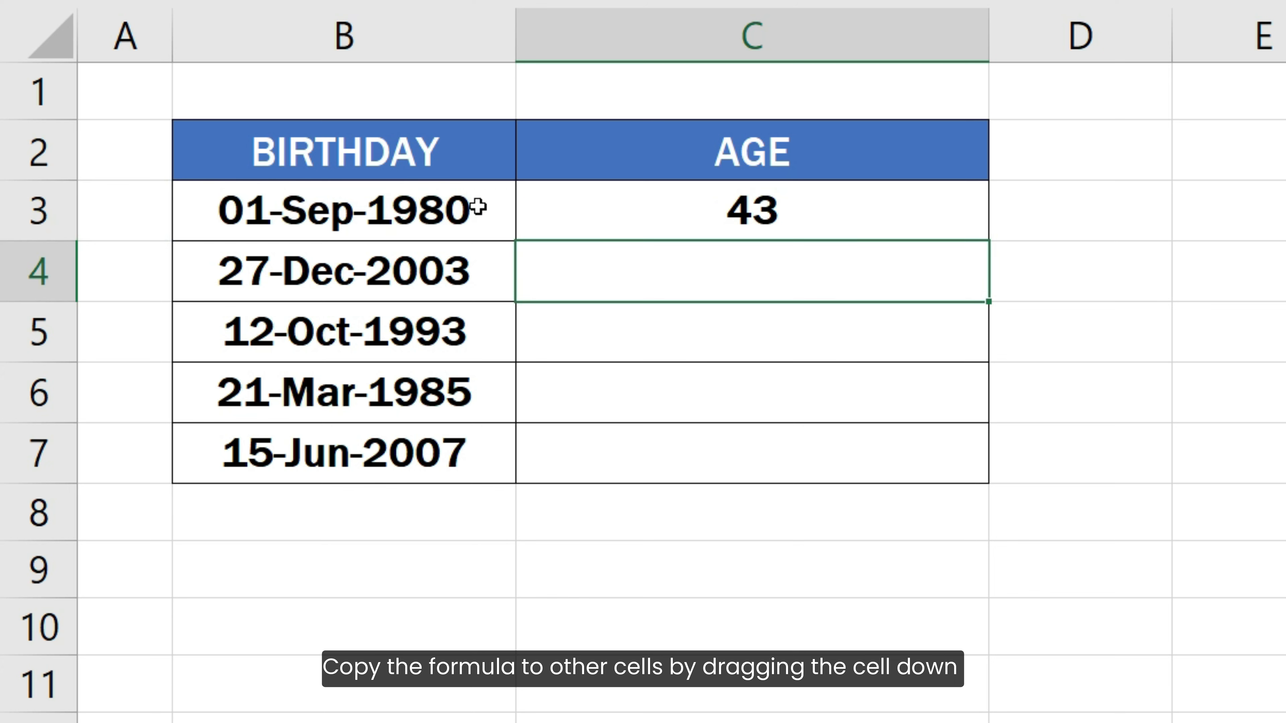
Step: Copy the age formula from C3 down through cell C7
{"action": "left_click", "coordinate": [756, 211]}
{"action": "left_click_drag", "start_coordinate": [987, 242], "coordinate": [987, 469]}
{"action": "left_click", "coordinate": [1039, 465]}
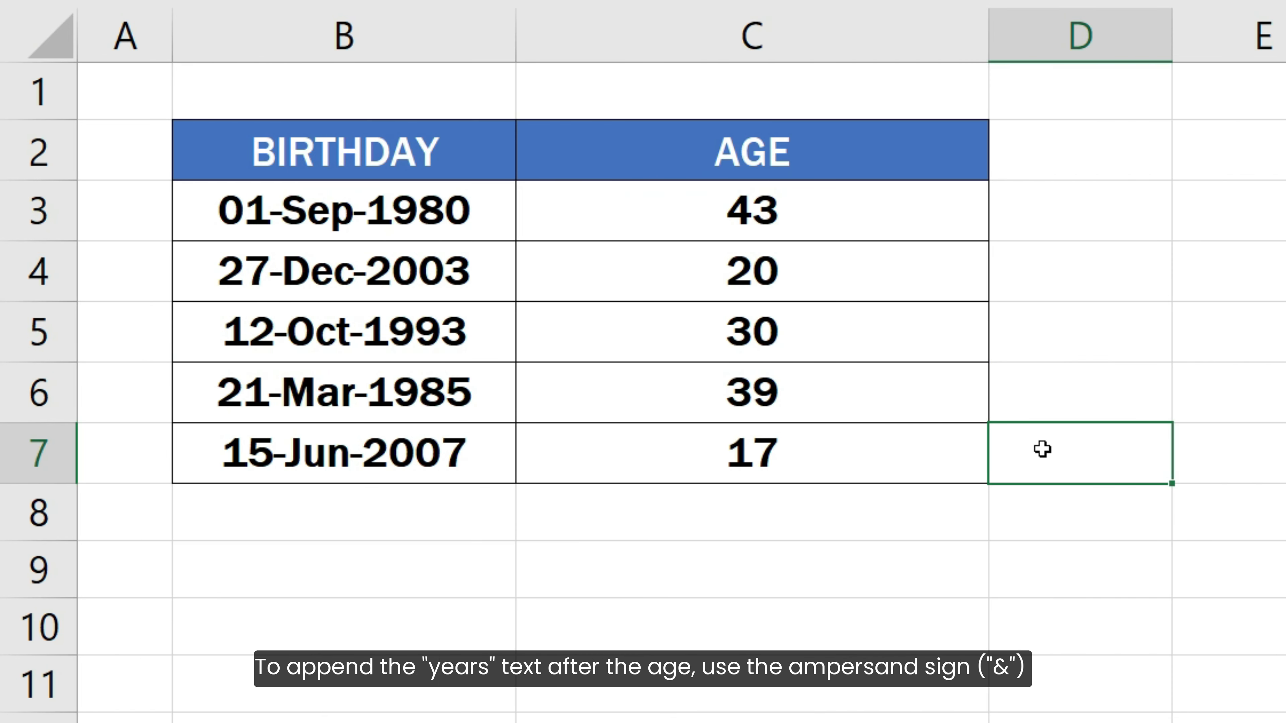
Step: Append & " Years" to the end of the DATEDIF formula in cell C3
{"action": "double_click", "coordinate": [910, 216]}
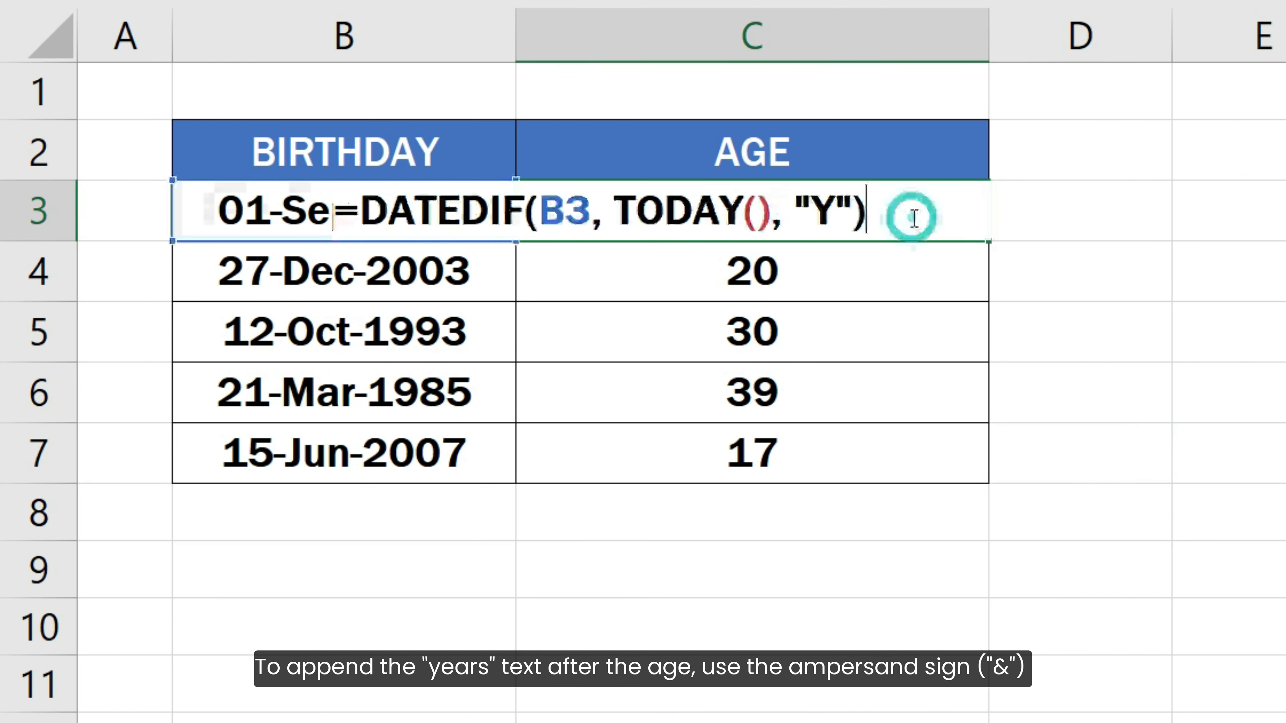
{"action": "type", "text": "&\" Years\""}
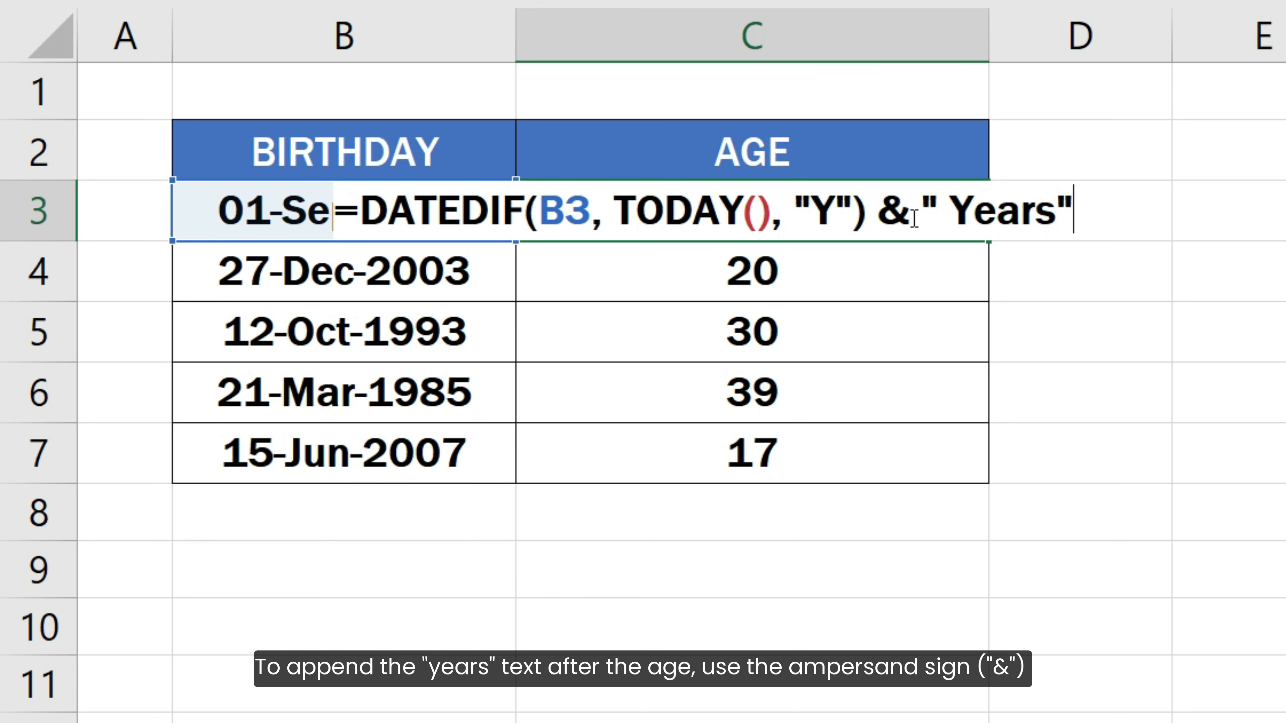
{"action": "key", "text": "Return"}
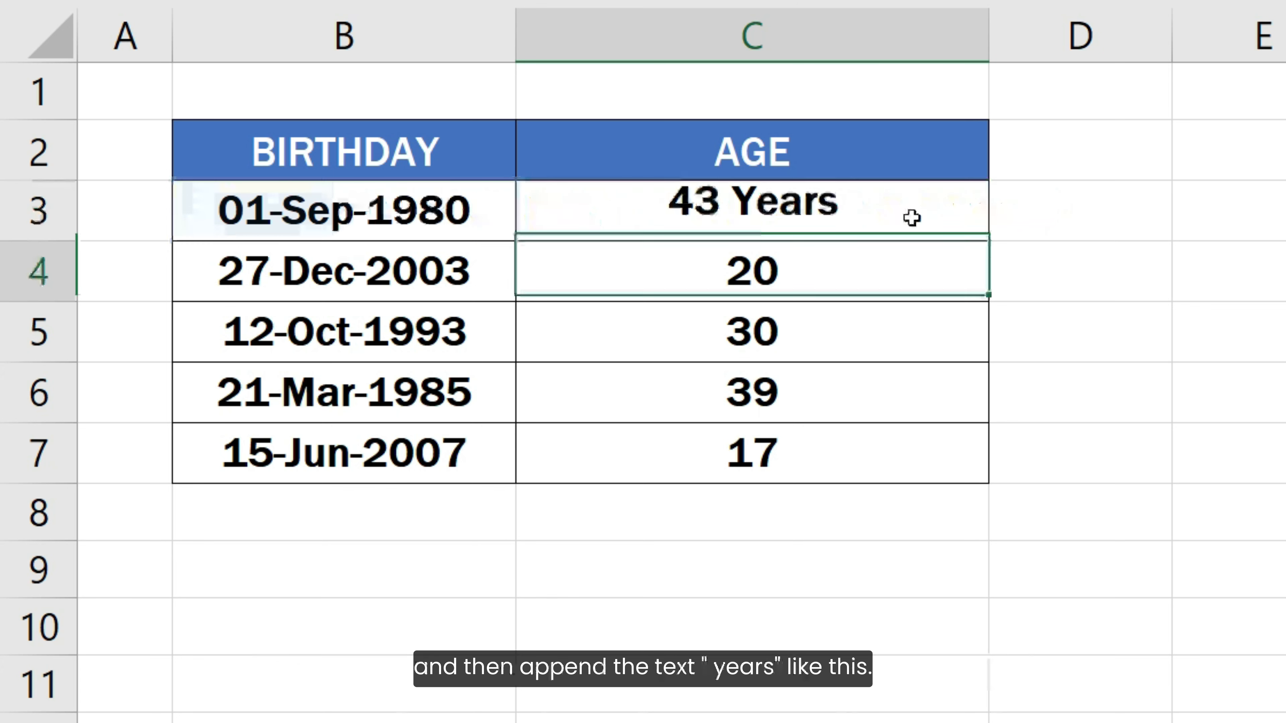
Step: Fill the C3 formula with the Years text down through cell C7
{"action": "left_click", "coordinate": [910, 216]}
{"action": "left_click_drag", "start_coordinate": [987, 240], "coordinate": [977, 458]}
{"action": "left_click", "coordinate": [1043, 461]}
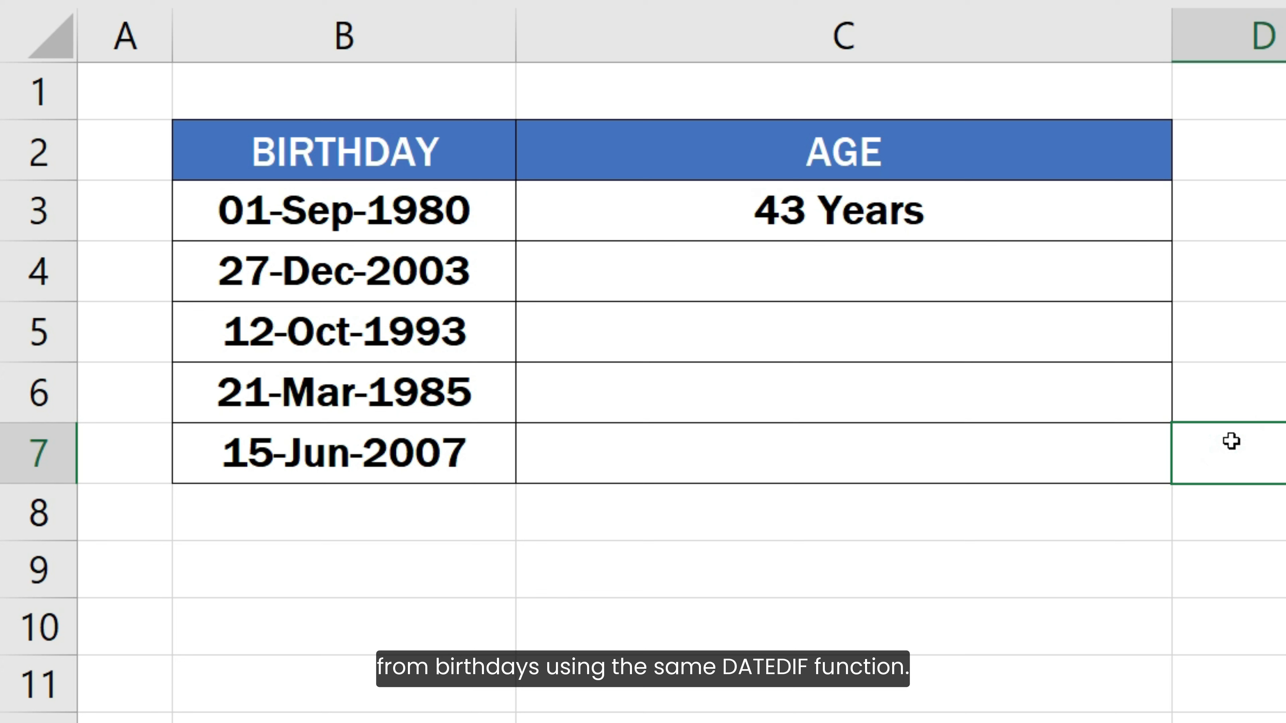
Step: Extend the C3 formula with a new line holding & and a copy of its DATEDIF expression including the Years text
{"action": "double_click", "coordinate": [1101, 233]}
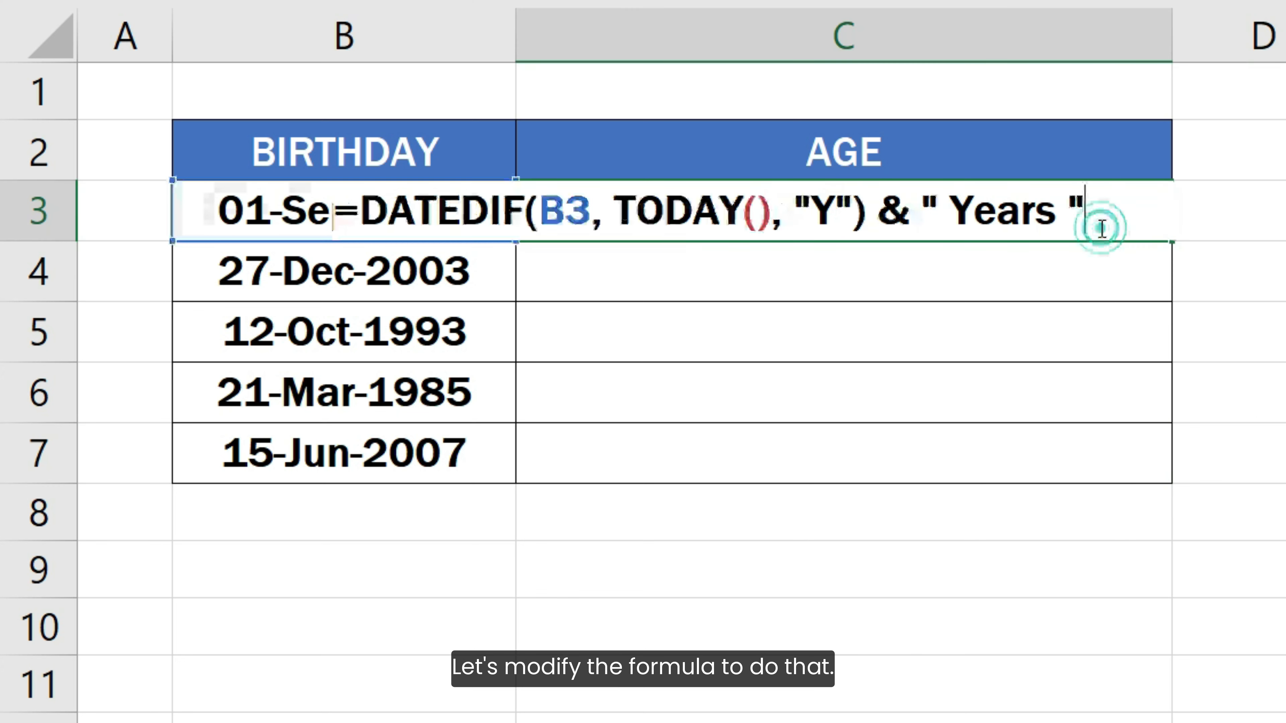
{"action": "left_click_drag", "start_coordinate": [360, 210], "coordinate": [1112, 212]}
{"action": "key", "text": "ctrl+c"}
{"action": "left_click", "coordinate": [1119, 212]}
{"action": "key", "text": "alt+Return"}
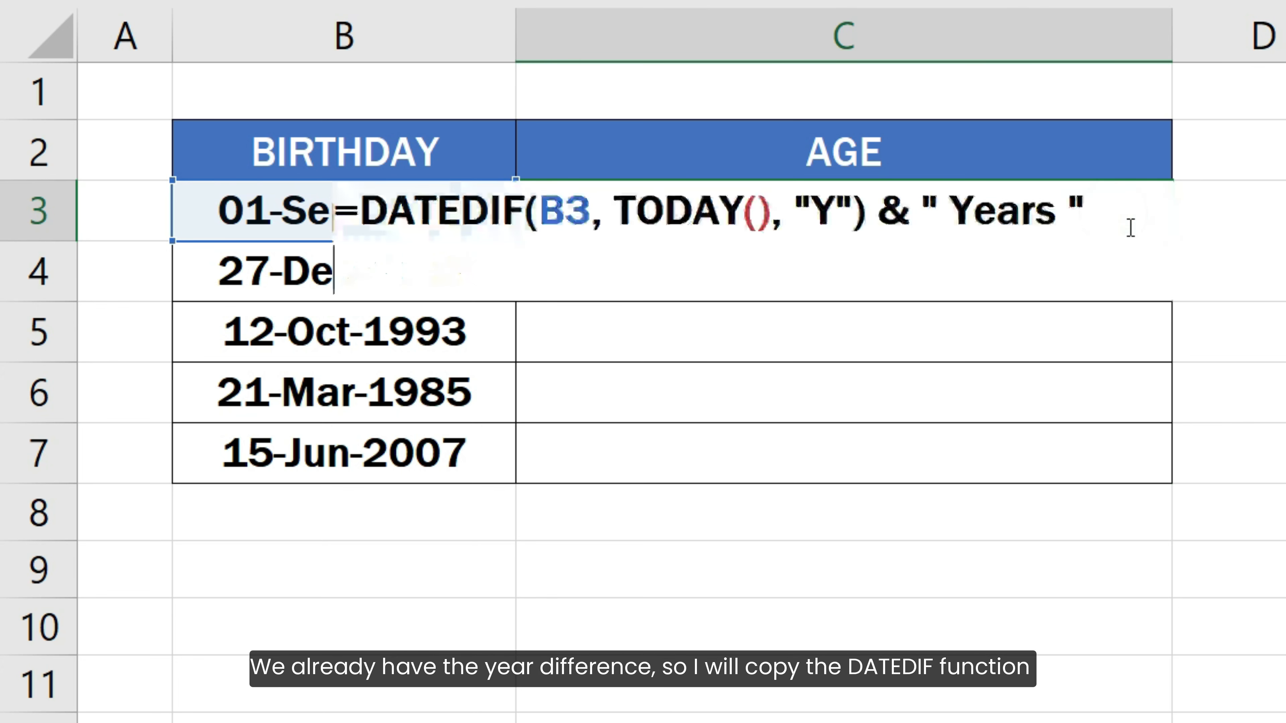
{"action": "type", "text": "&"}
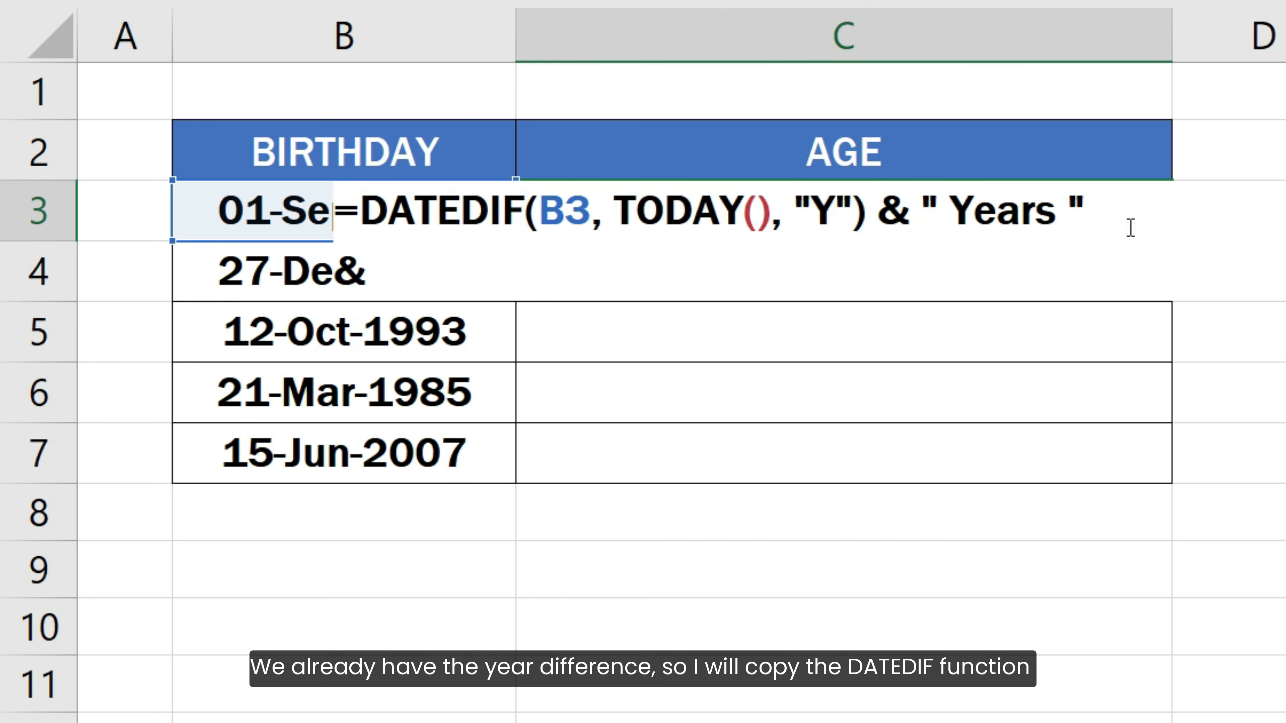
{"action": "key", "text": "ctrl+v"}
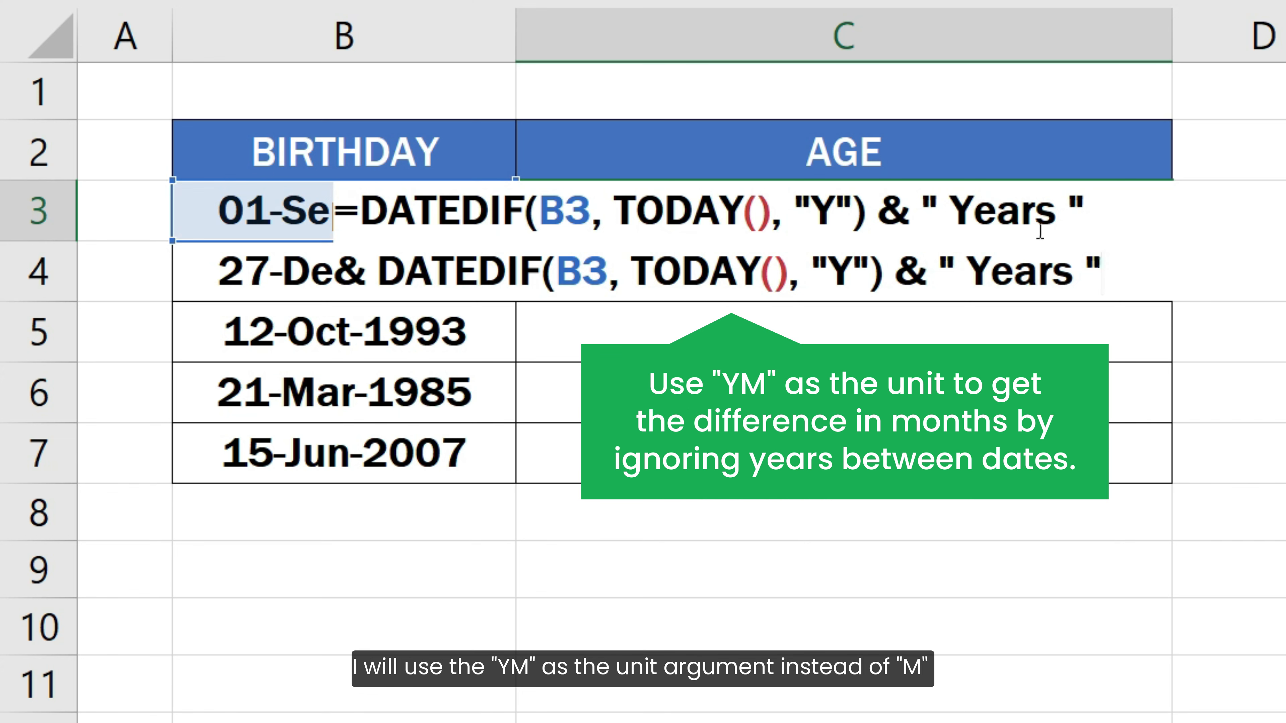
Step: In the formula's second line, set the DATEDIF unit to "YM" and the appended text to " Months "
{"action": "left_click", "coordinate": [853, 274]}
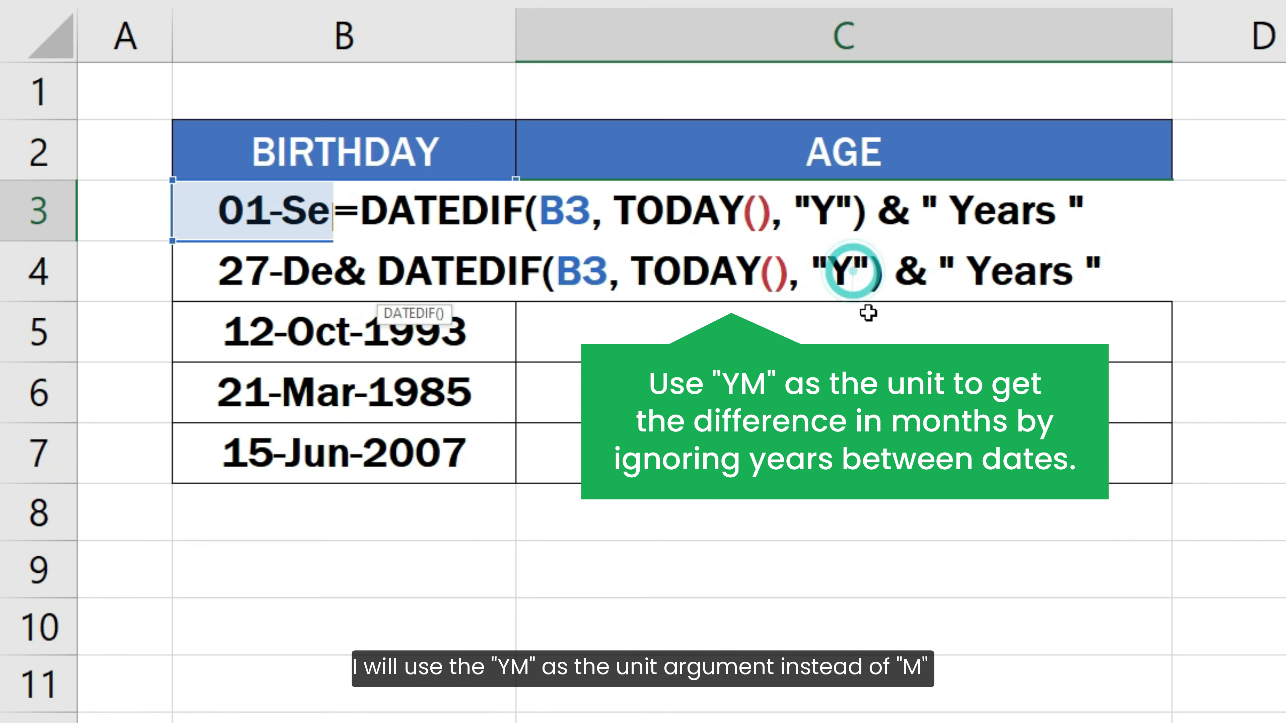
{"action": "type", "text": "M"}
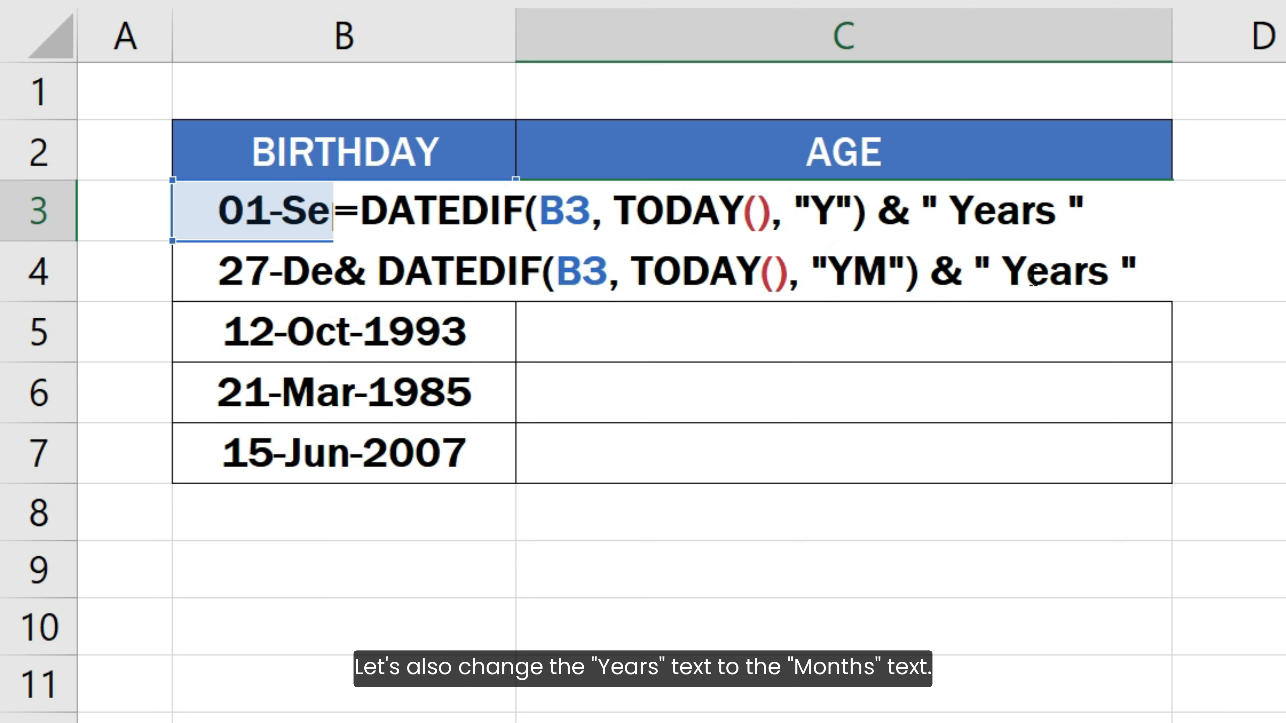
{"action": "double_click", "coordinate": [1031, 276]}
{"action": "type", "text": "Months"}
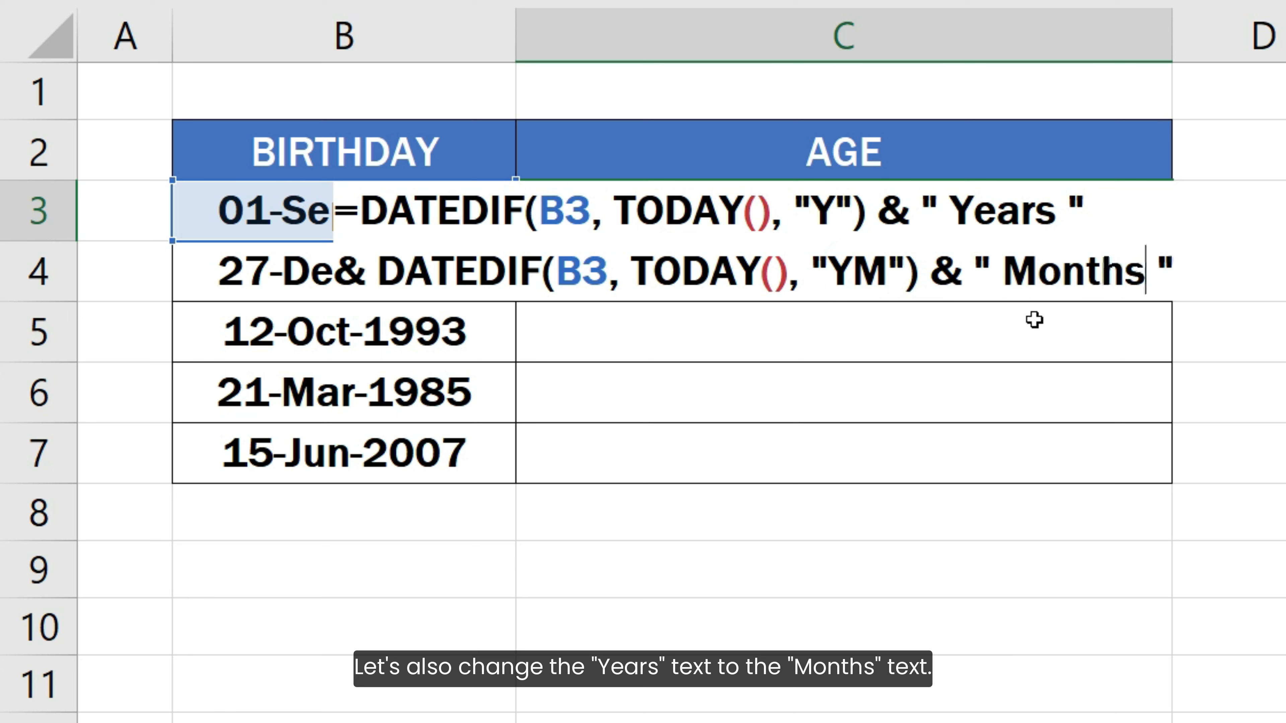
Step: Add a third line to the C3 formula with & and a copy of the DATEDIF expression for months
{"action": "left_click", "coordinate": [1199, 275]}
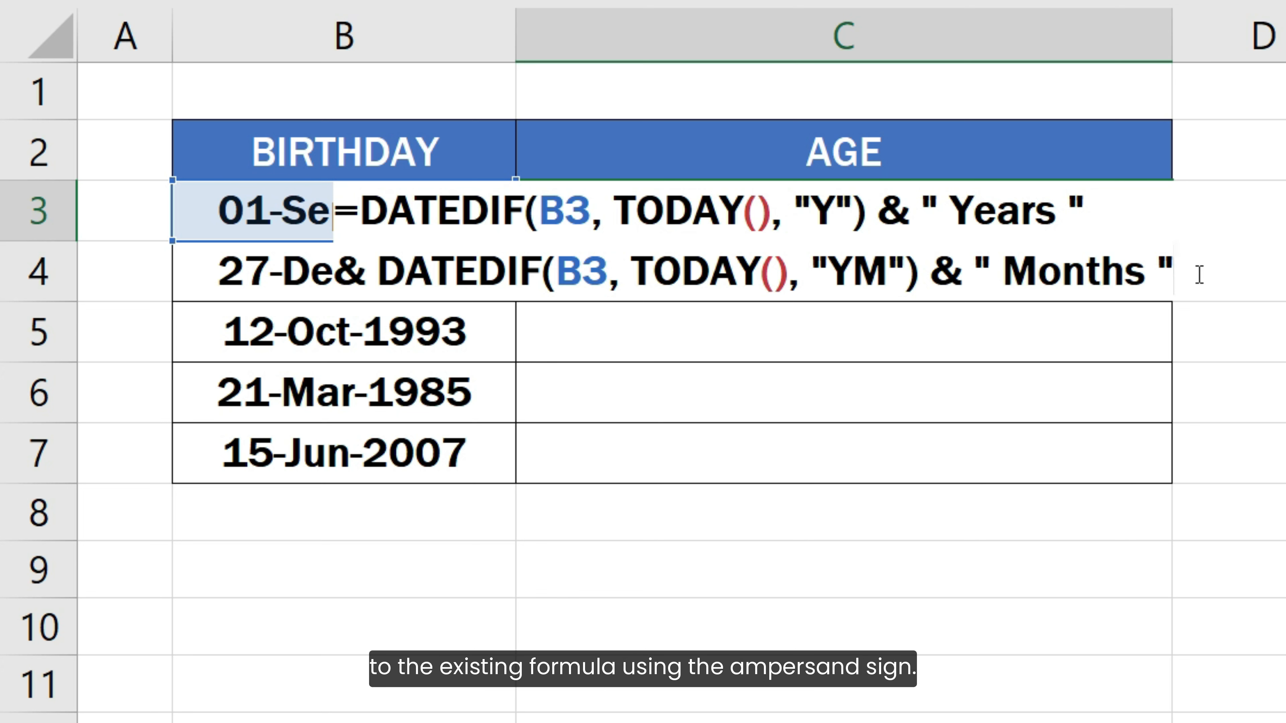
{"action": "key", "text": "alt+Return"}
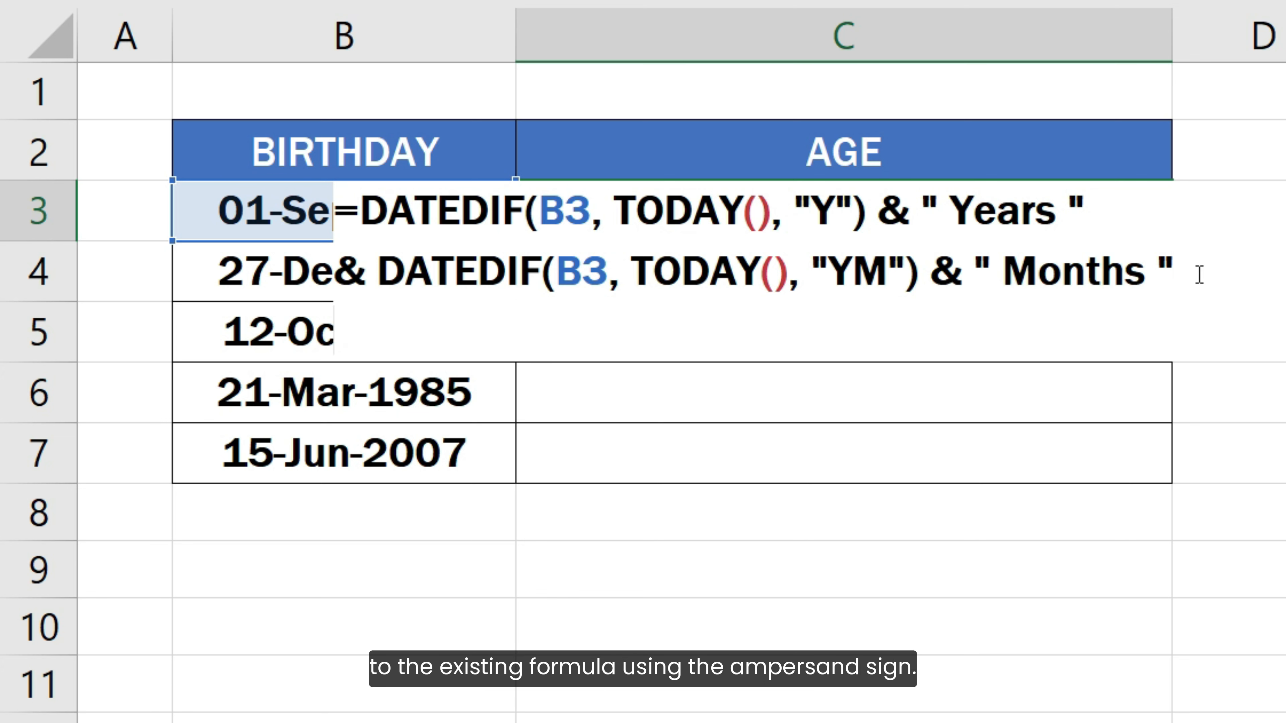
{"action": "type", "text": "&"}
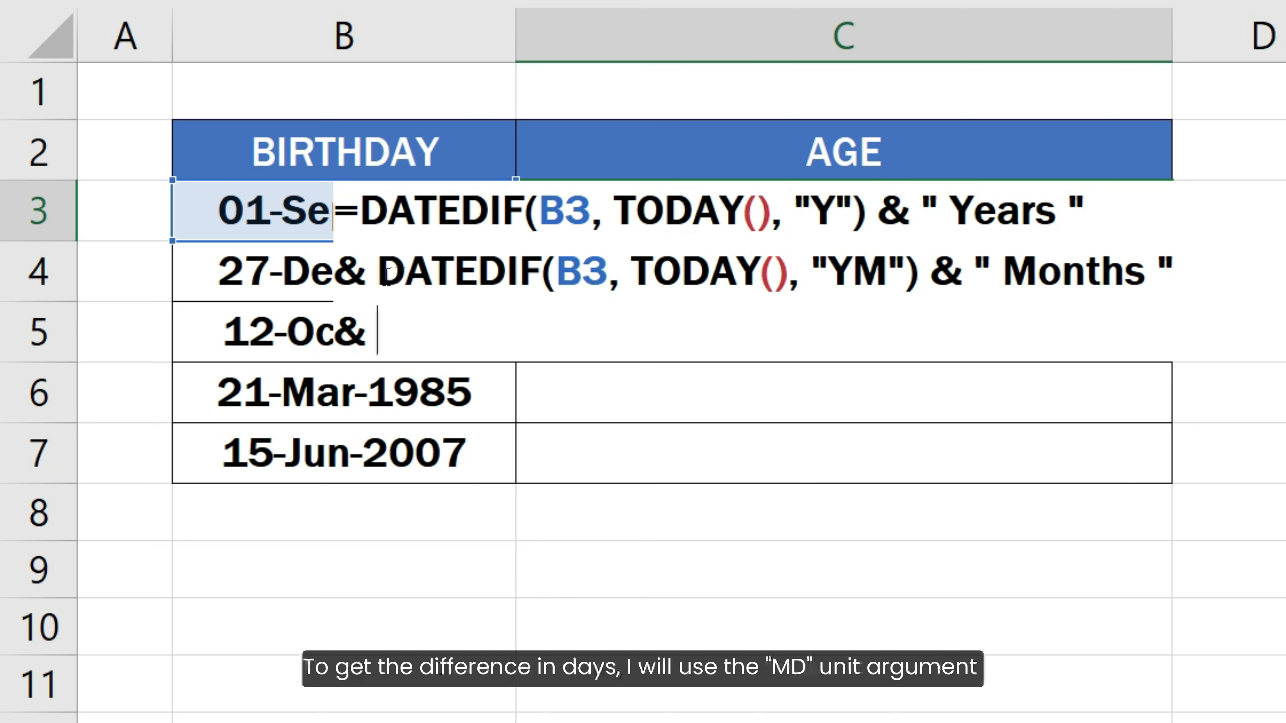
{"action": "left_click_drag", "start_coordinate": [383, 276], "coordinate": [1189, 277]}
{"action": "key", "text": "ctrl+c"}
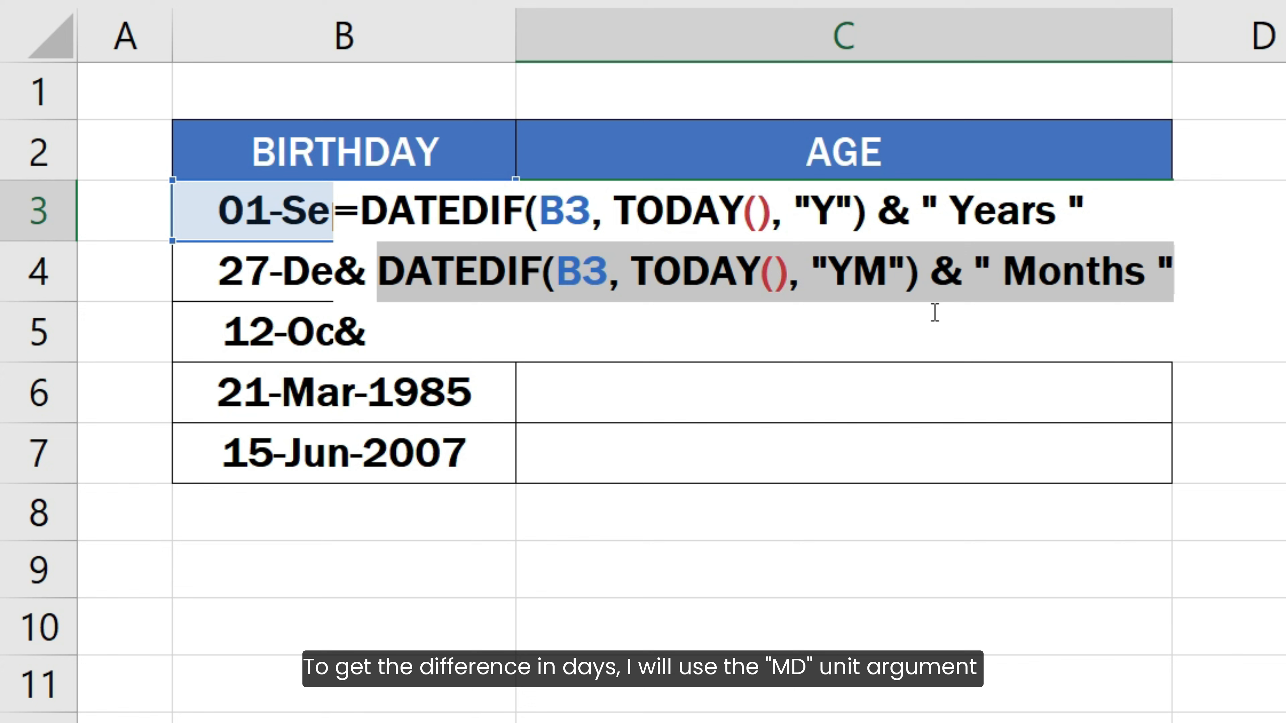
{"action": "left_click", "coordinate": [557, 325]}
{"action": "key", "text": "ctrl+v"}
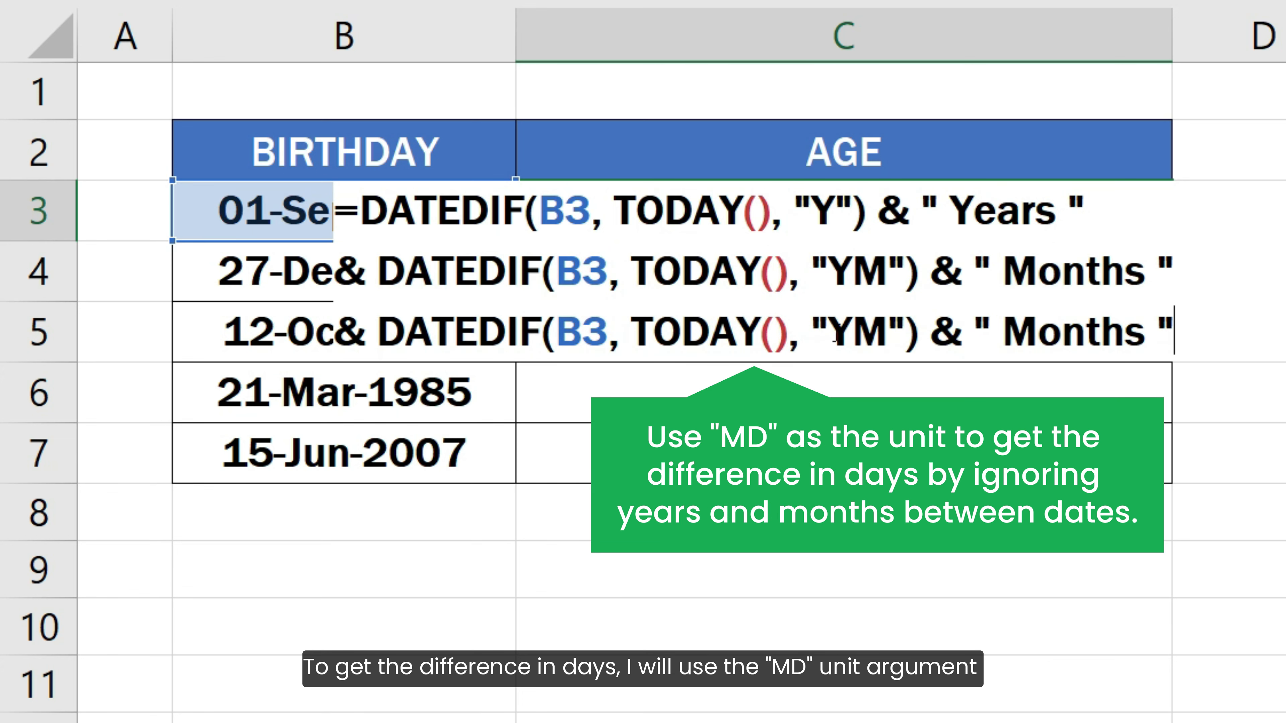
Step: In the third line, set the DATEDIF unit to "MD" and the appended text to " Days", and complete the formula
{"action": "left_click_drag", "start_coordinate": [830, 334], "coordinate": [887, 336]}
{"action": "type", "text": "MD"}
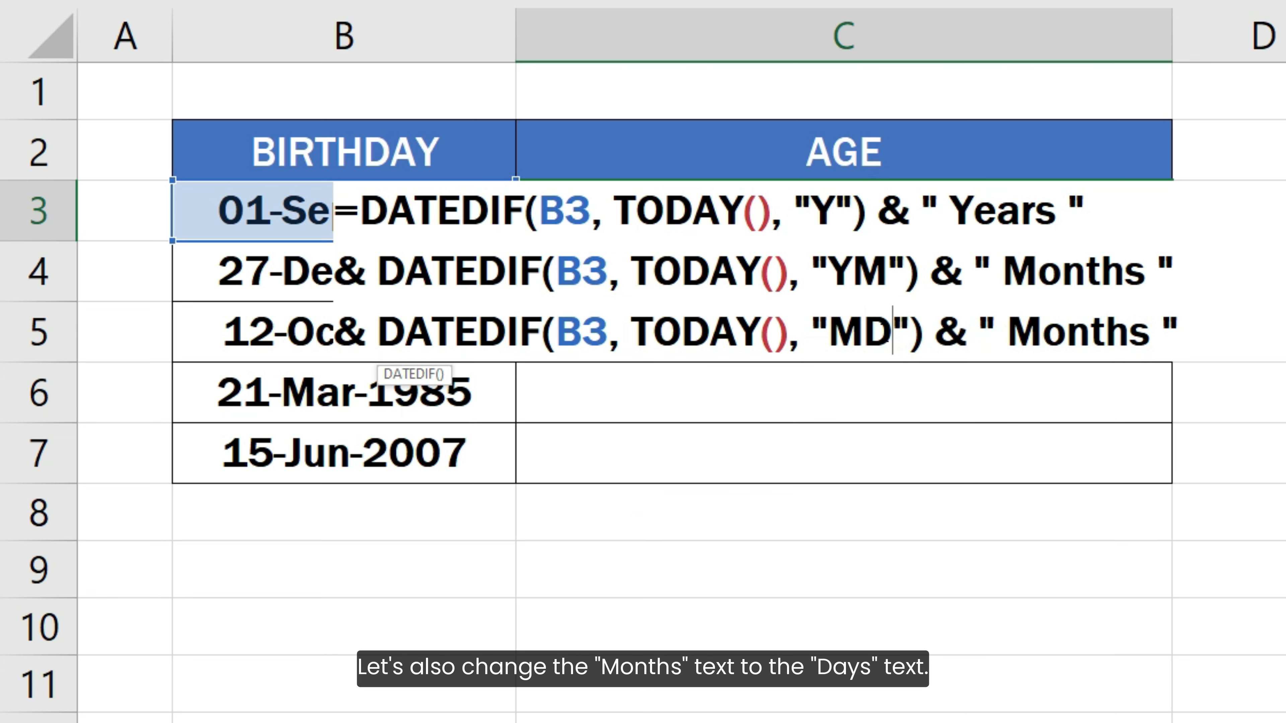
{"action": "double_click", "coordinate": [1035, 333]}
{"action": "type", "text": "Days"}
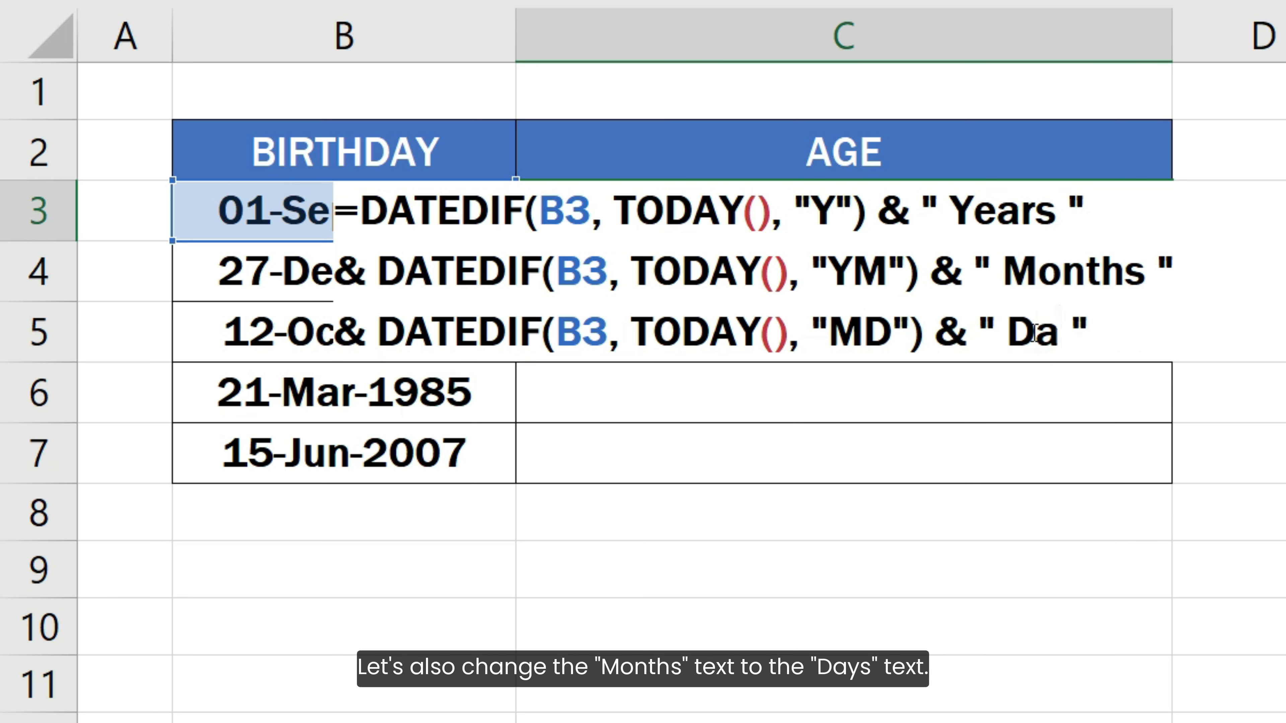
{"action": "key", "text": "Delete"}
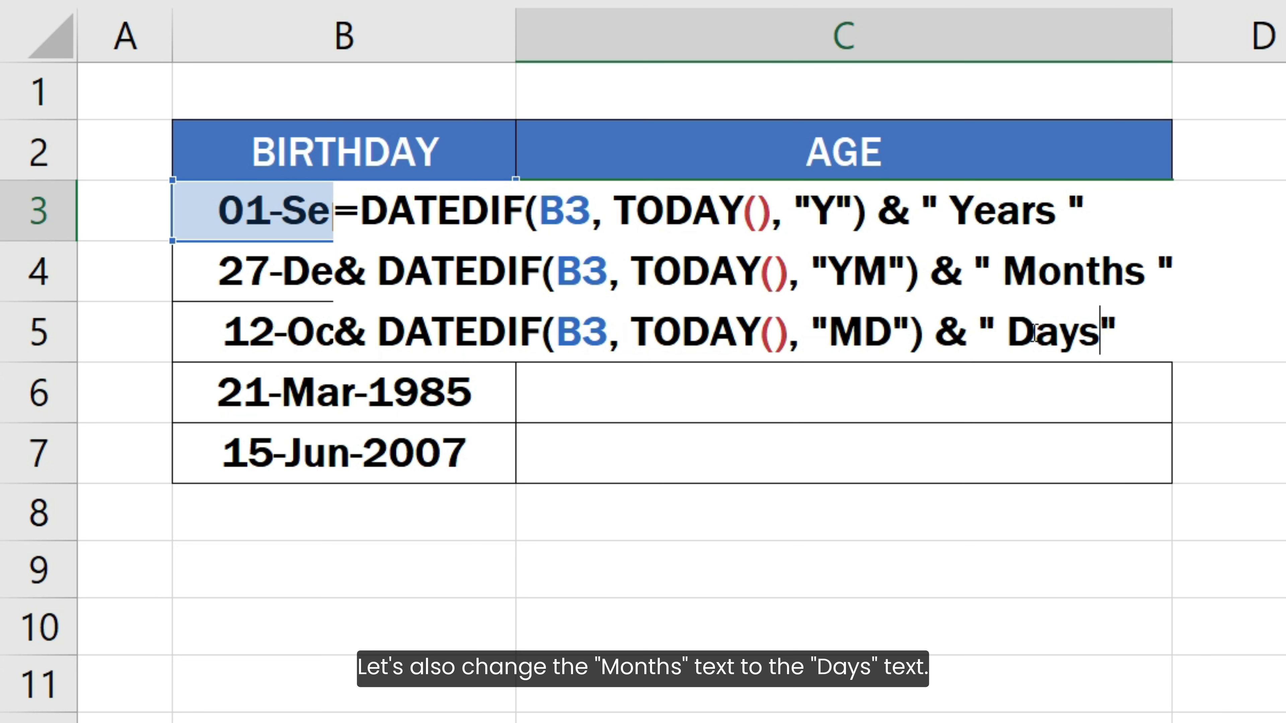
{"action": "left_click", "coordinate": [1119, 324]}
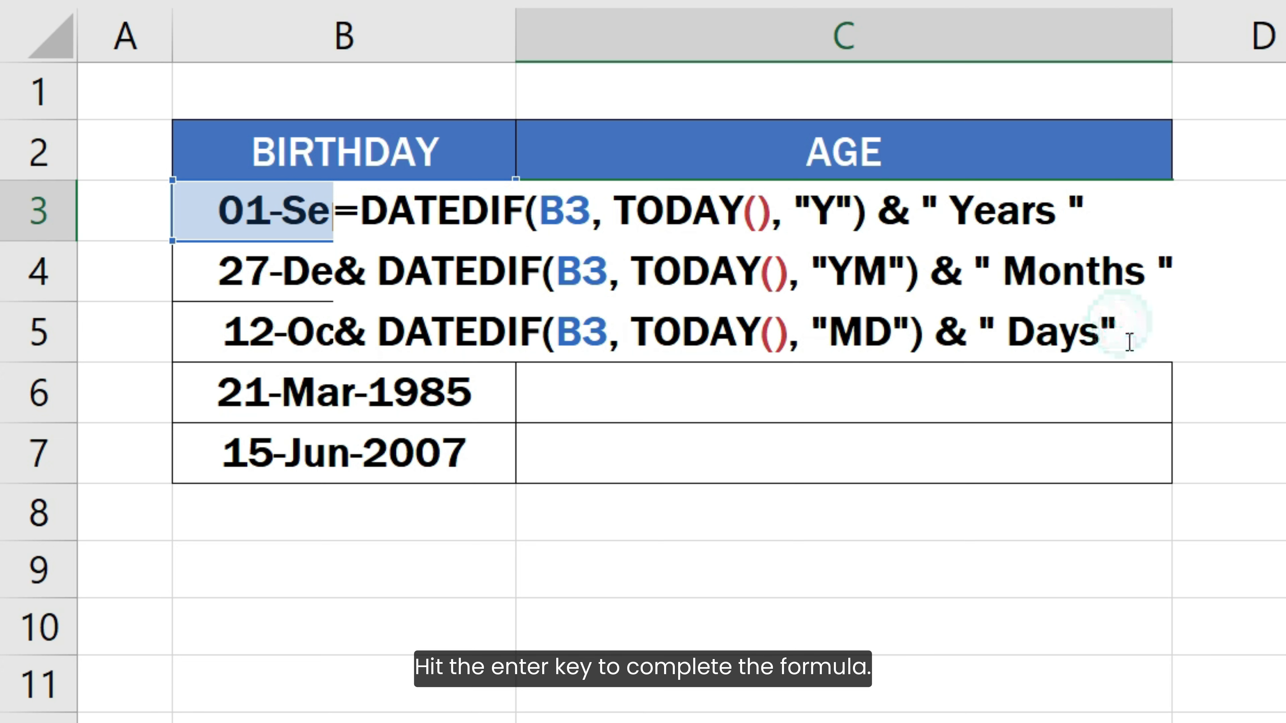
{"action": "key", "text": "Return"}
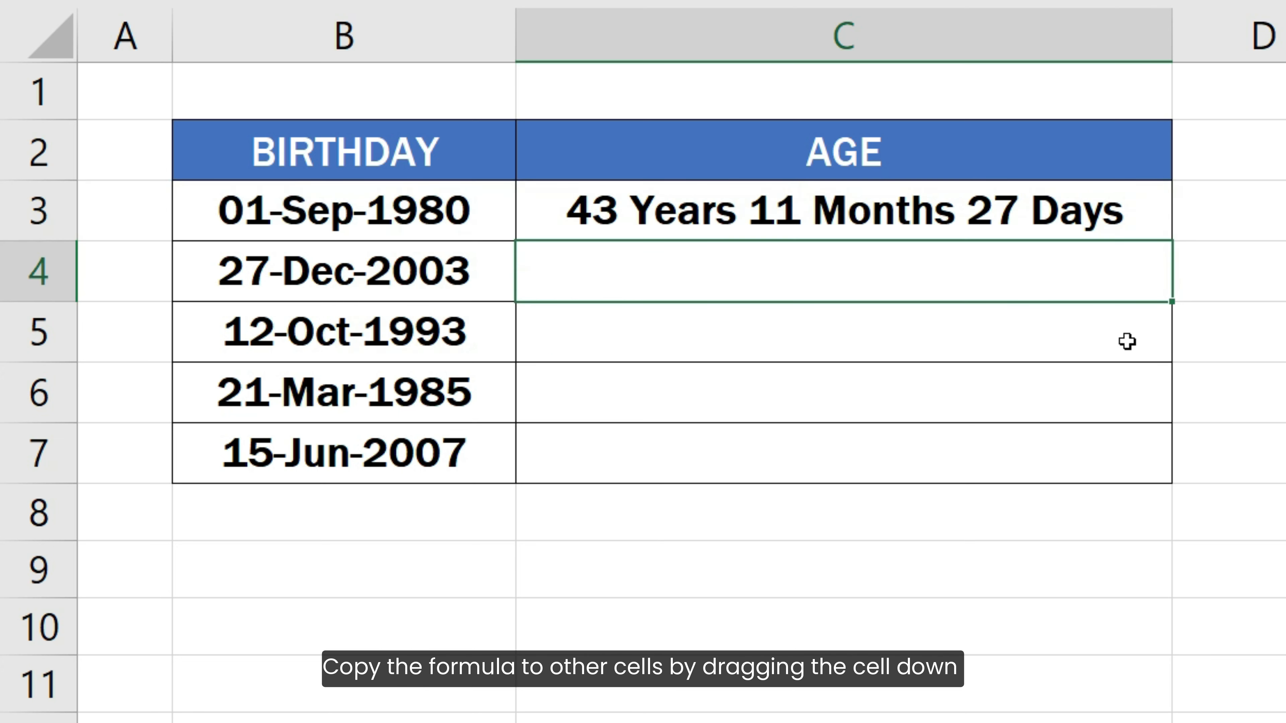
Step: Copy the years, months and days formula from C3 down through cell C7
{"action": "left_click", "coordinate": [1130, 218]}
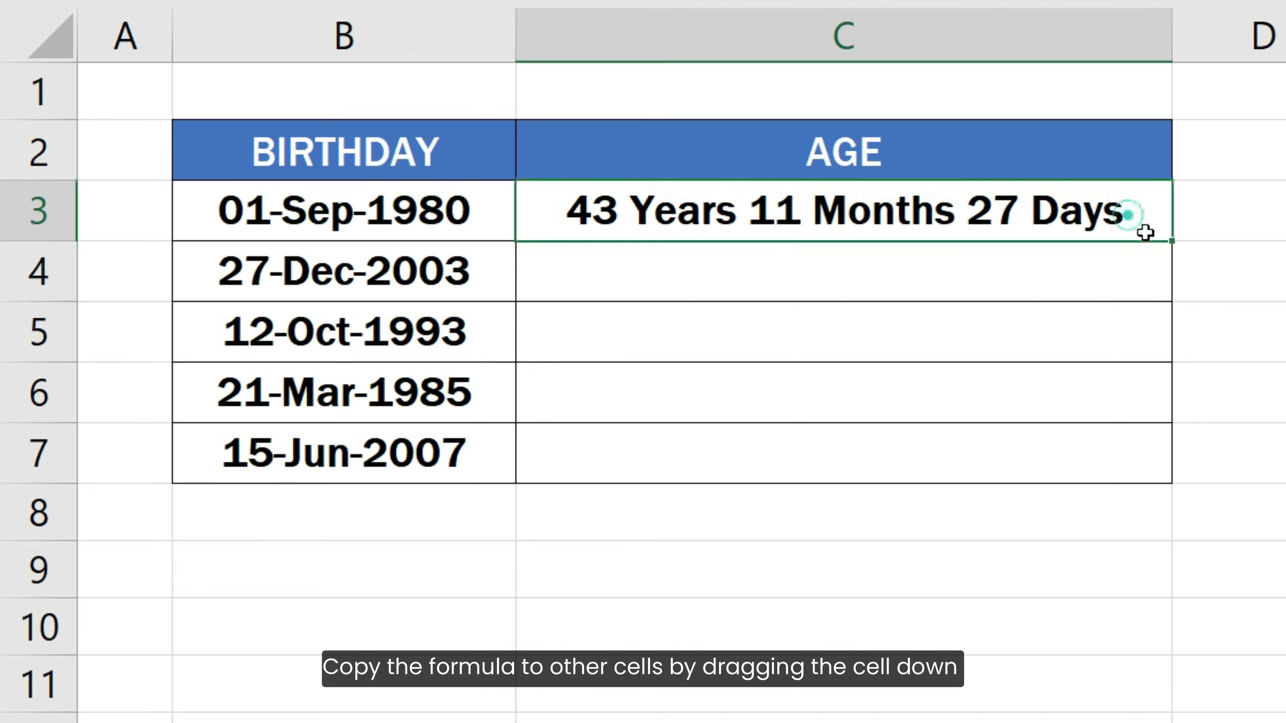
{"action": "left_click_drag", "start_coordinate": [1172, 245], "coordinate": [1150, 469]}
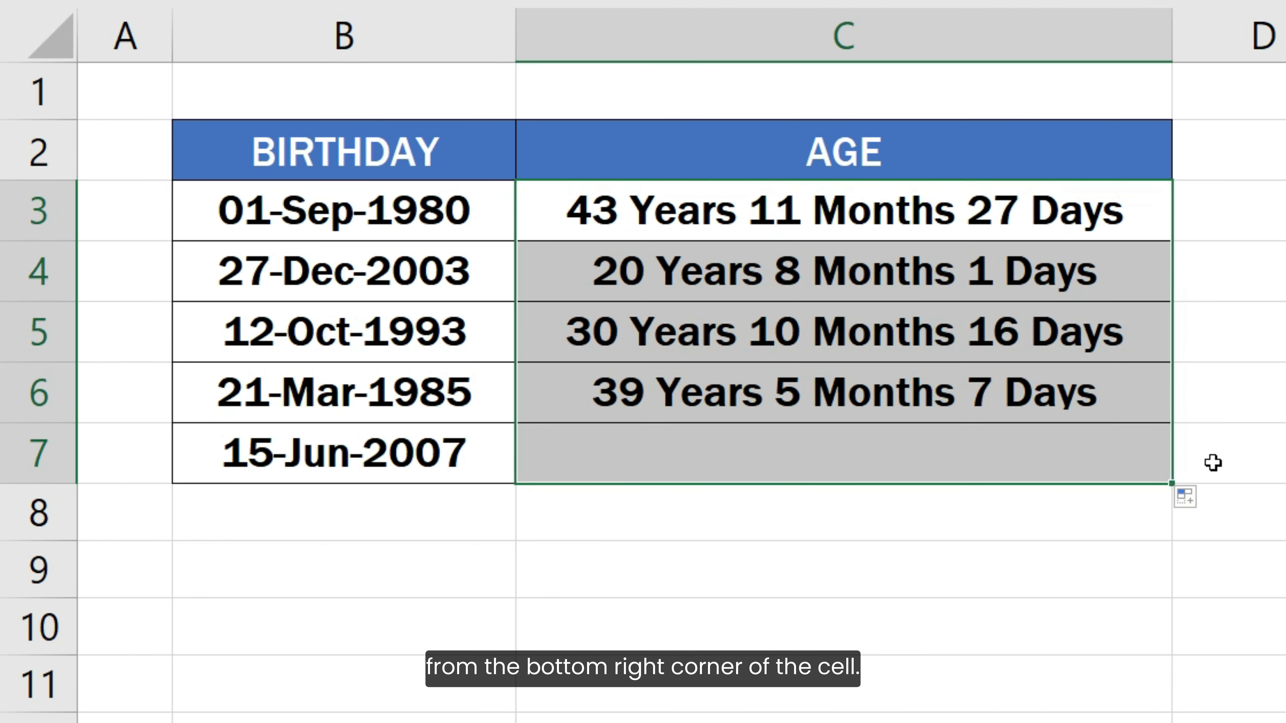
{"action": "left_click", "coordinate": [1226, 461]}
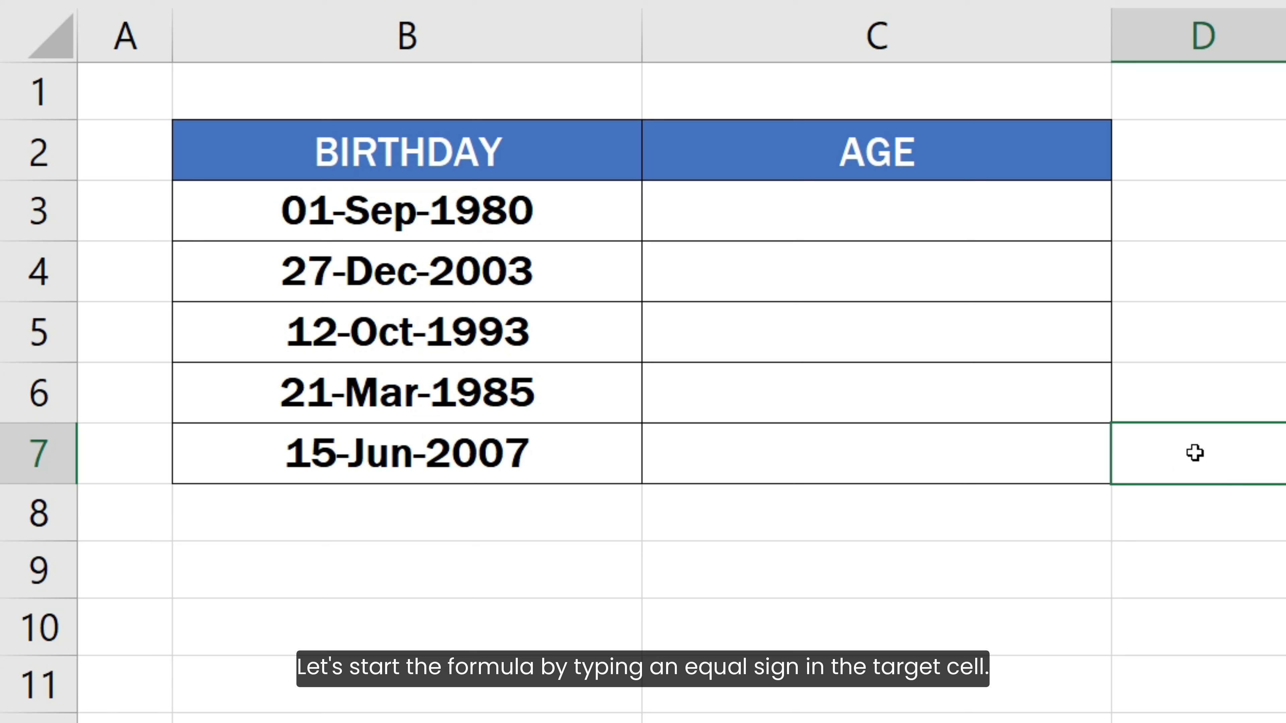
Step: In cell C3, enter the formula =YEARFRAC(B3, TODAY()) to calculate the age as a decimal number
{"action": "left_click", "coordinate": [1020, 209]}
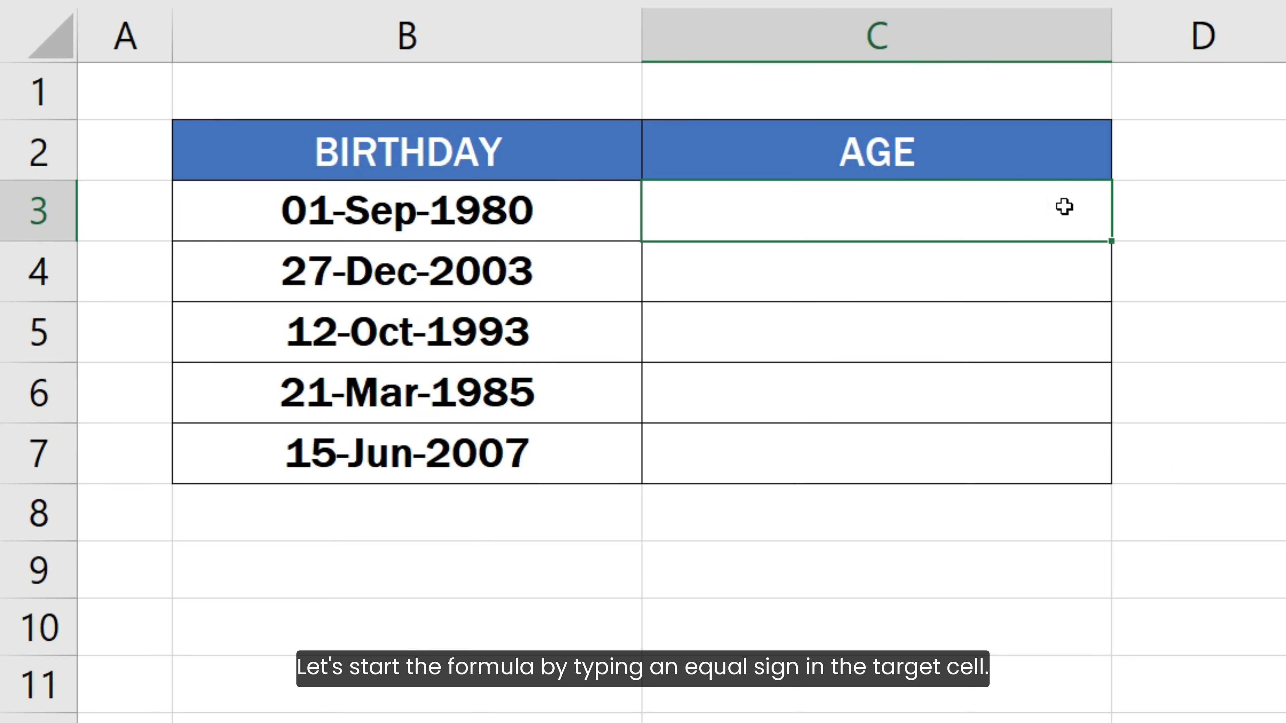
{"action": "type", "text": "=Y"}
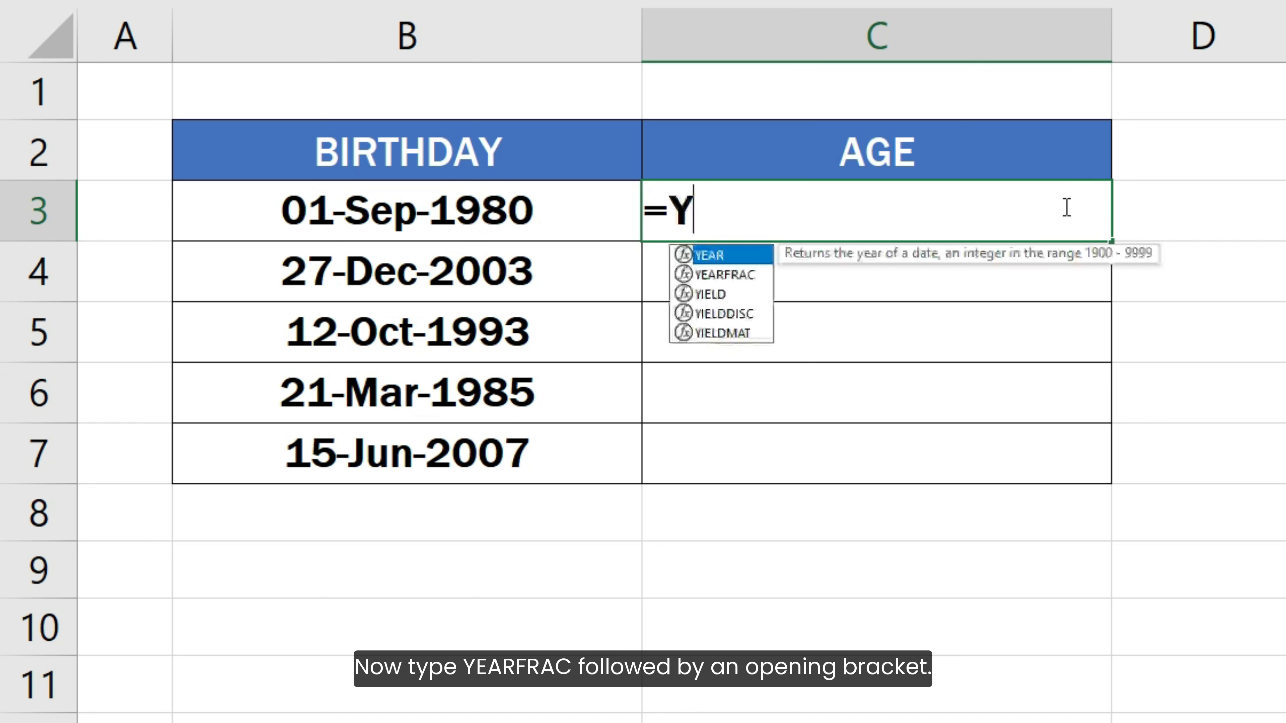
{"action": "type", "text": "EARFRAC("}
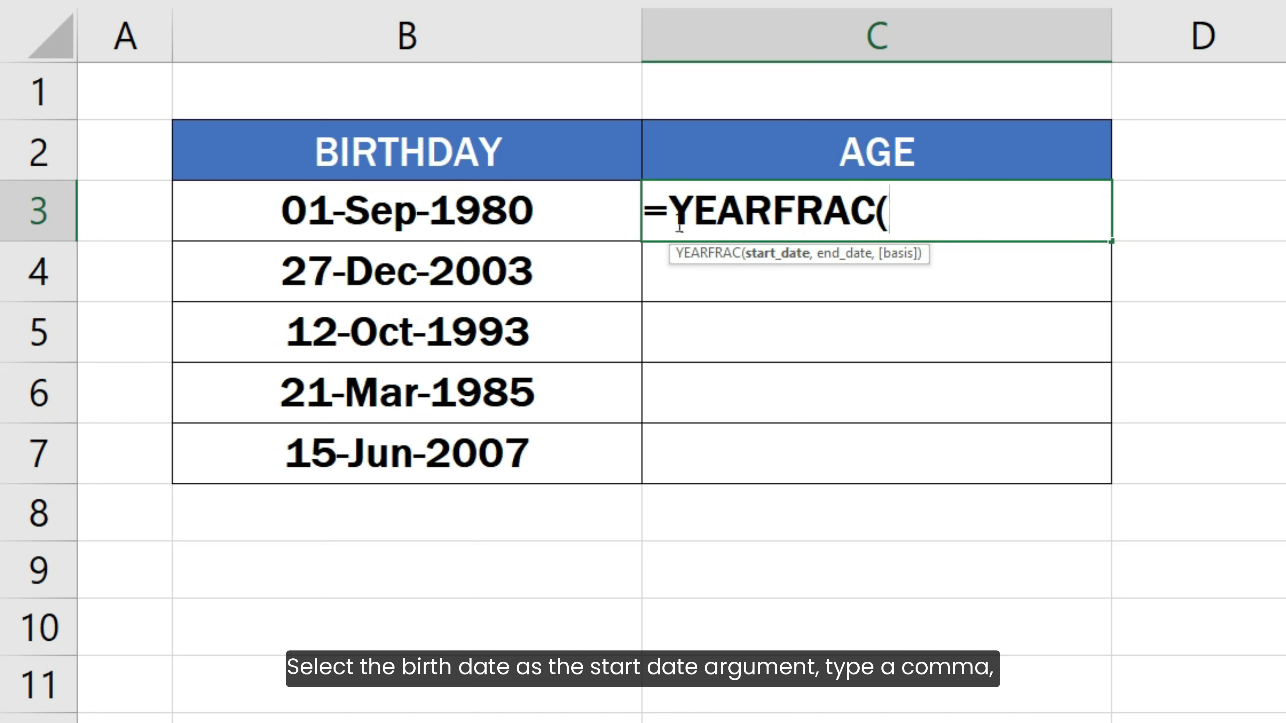
{"action": "left_click", "coordinate": [572, 214]}
{"action": "type", "text": ", "}
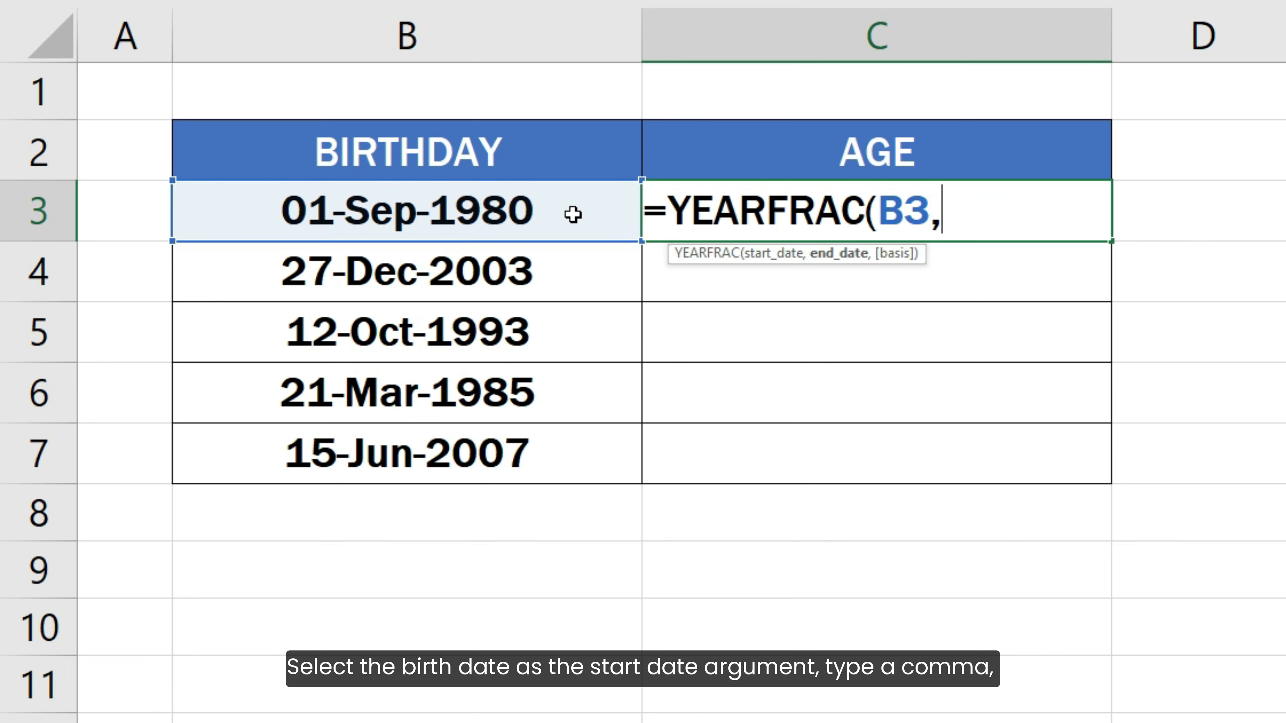
{"action": "type", "text": "T"}
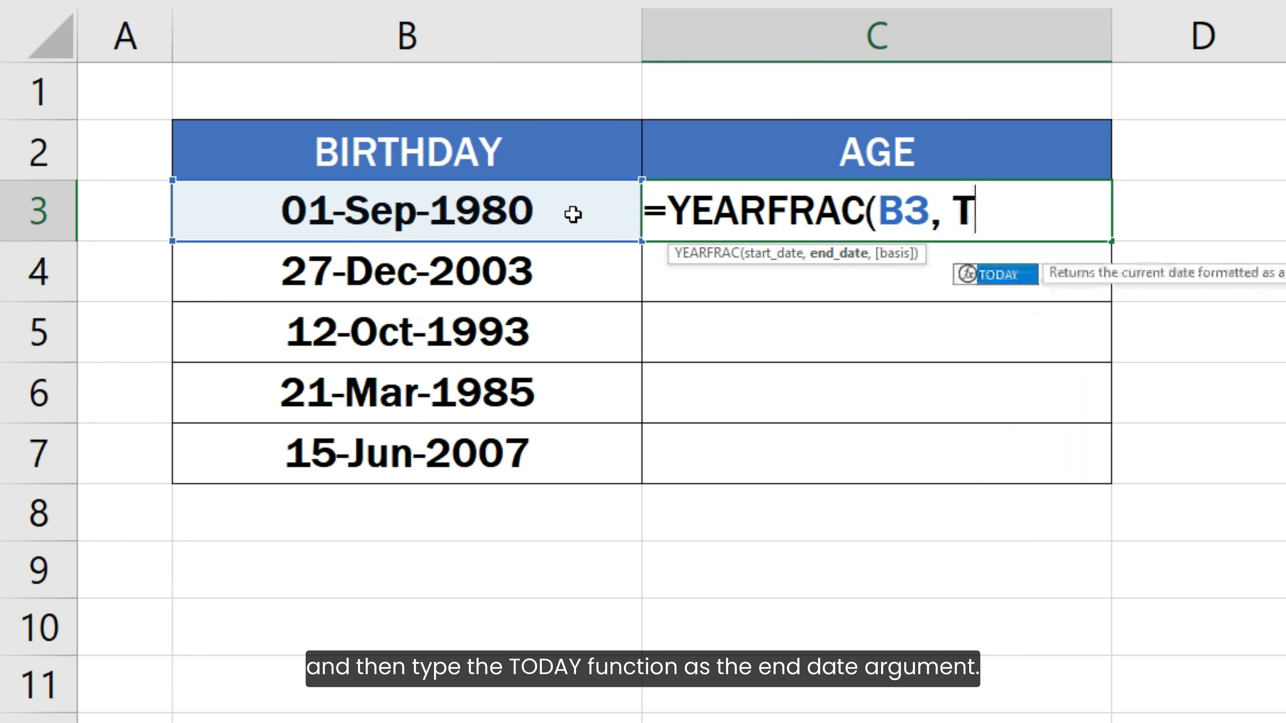
{"action": "type", "text": "ODAY()"}
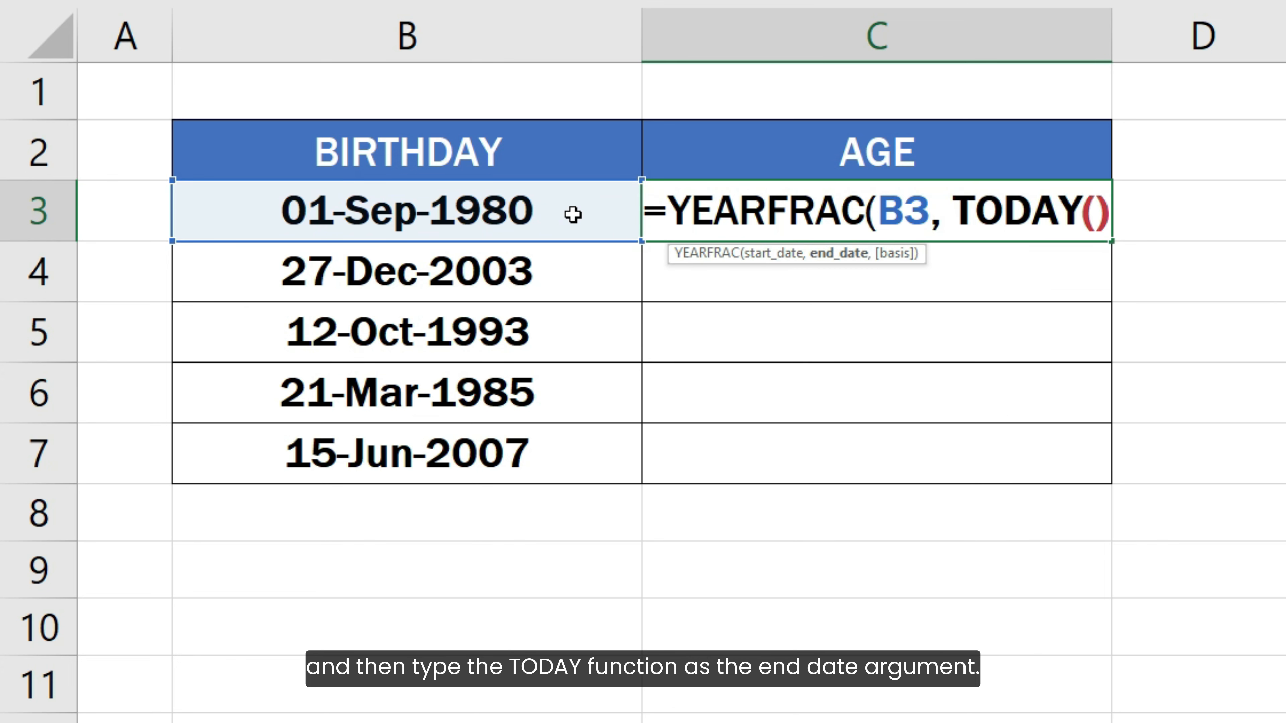
{"action": "type", "text": ")"}
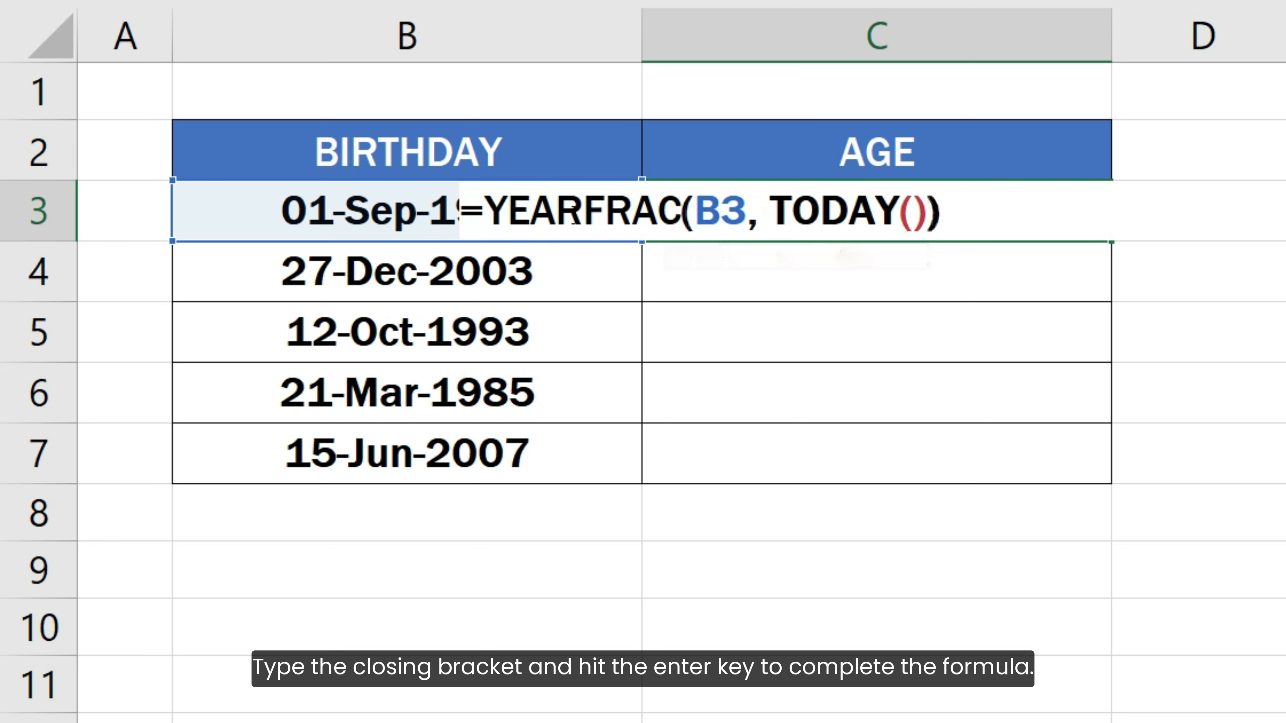
{"action": "key", "text": "Return"}
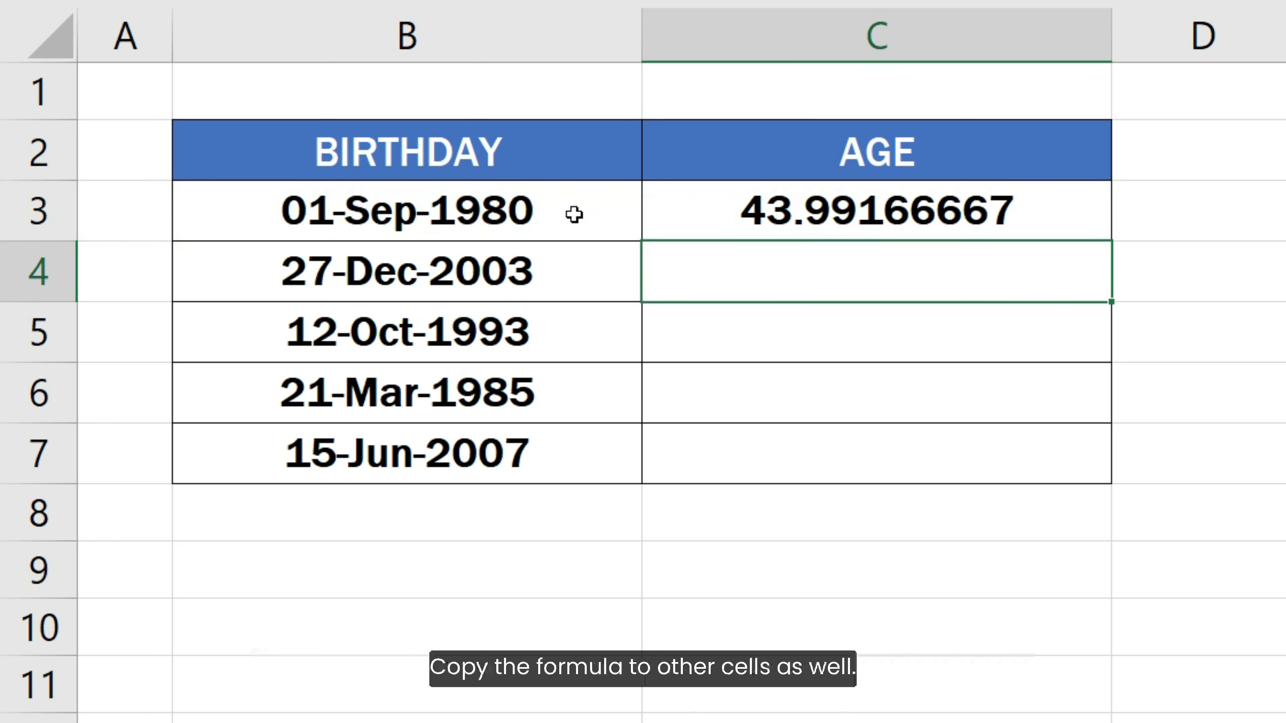
Step: Copy the YEARFRAC formula from C3 down through cell C7
{"action": "left_click", "coordinate": [900, 220]}
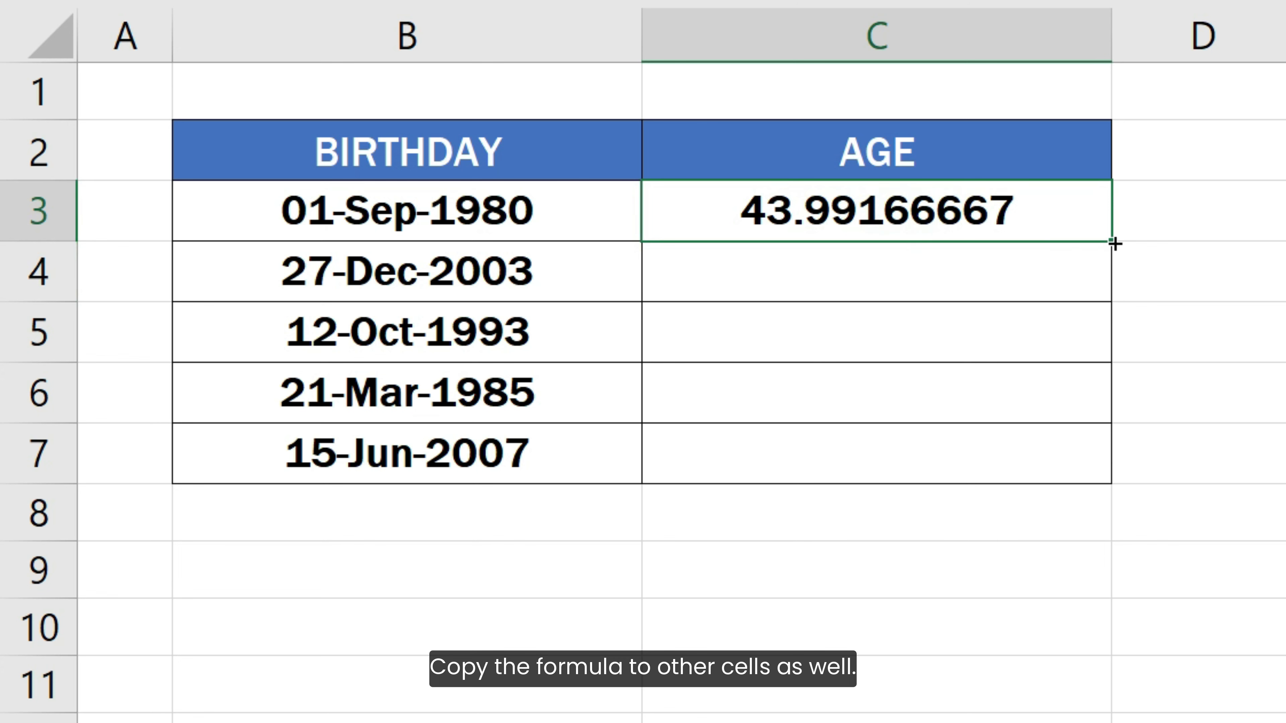
{"action": "left_click_drag", "start_coordinate": [1111, 241], "coordinate": [1096, 475]}
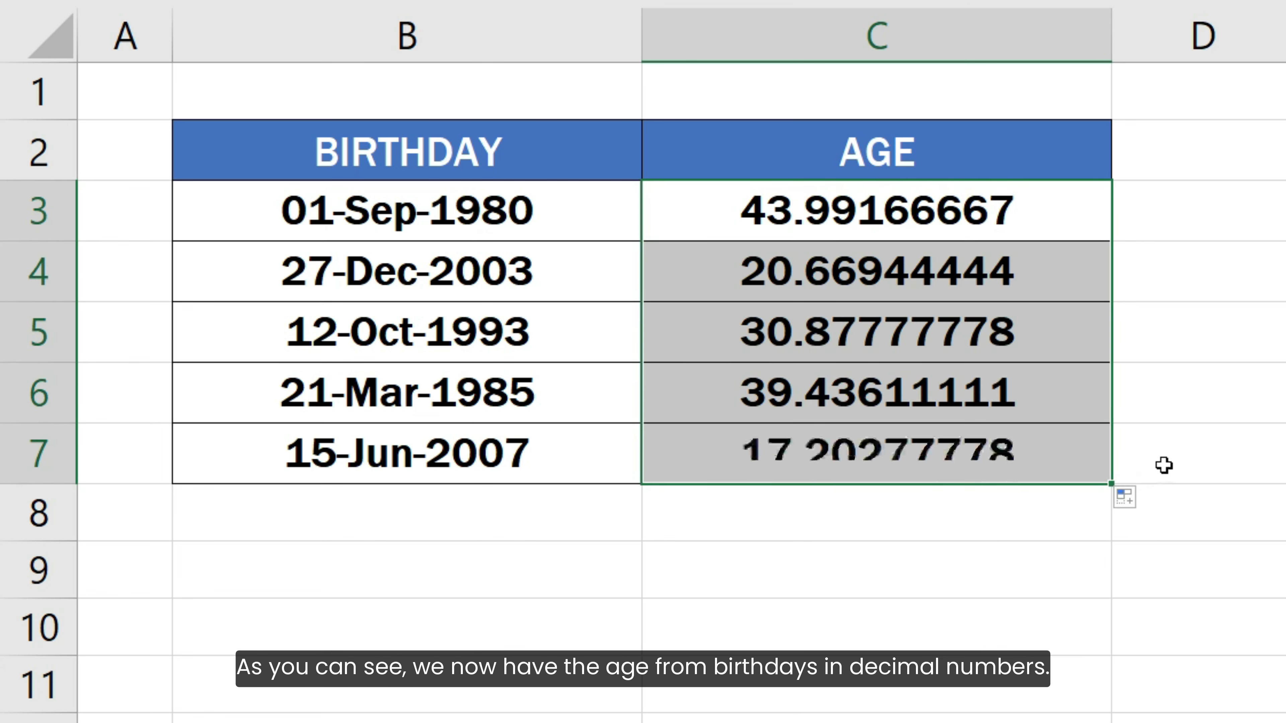
{"action": "left_click", "coordinate": [1163, 465]}
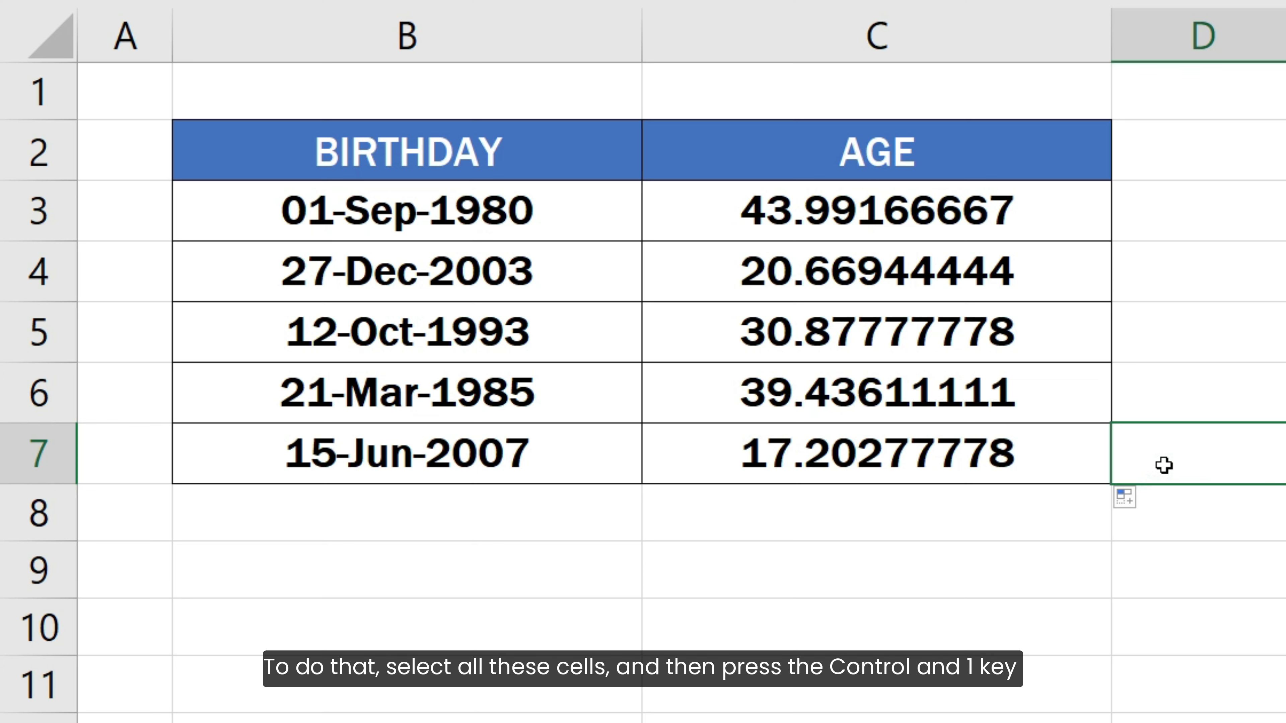
Step: Format the ages in C3:C7 with the Number category and 2 decimal places
{"action": "left_click_drag", "start_coordinate": [1015, 216], "coordinate": [1027, 428]}
{"action": "key", "text": "ctrl+1"}
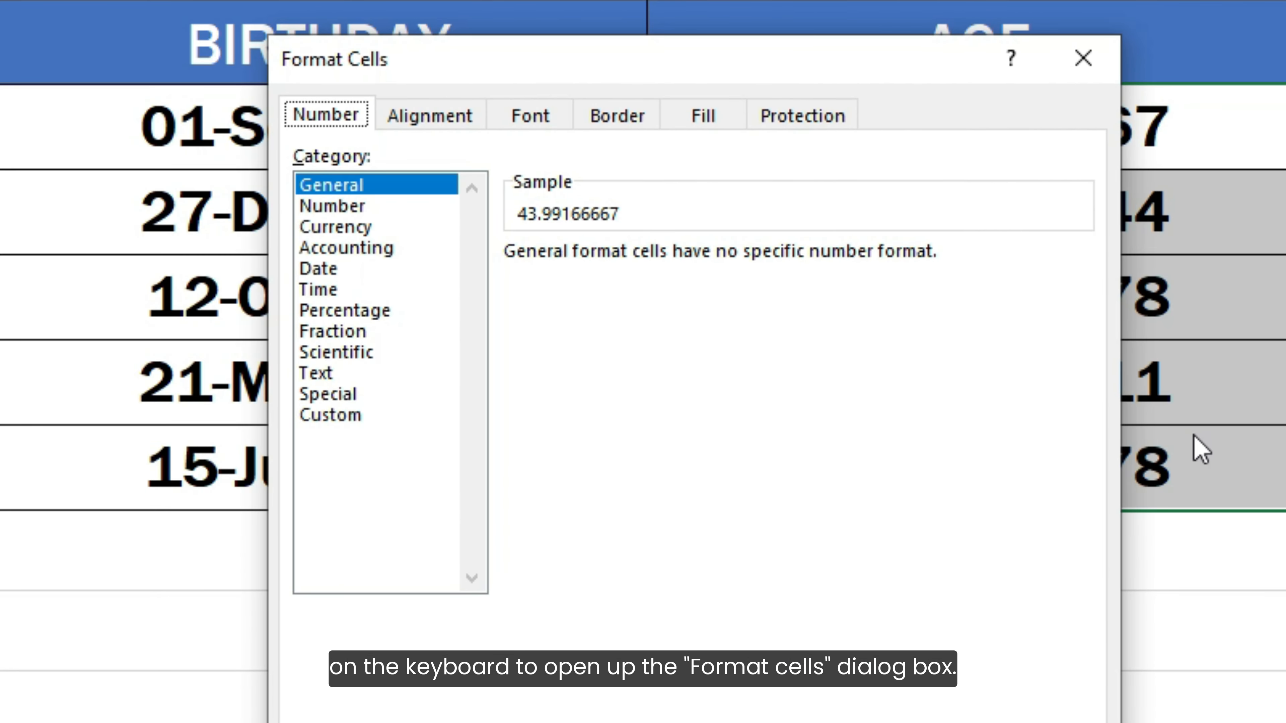
{"action": "left_click", "coordinate": [354, 207]}
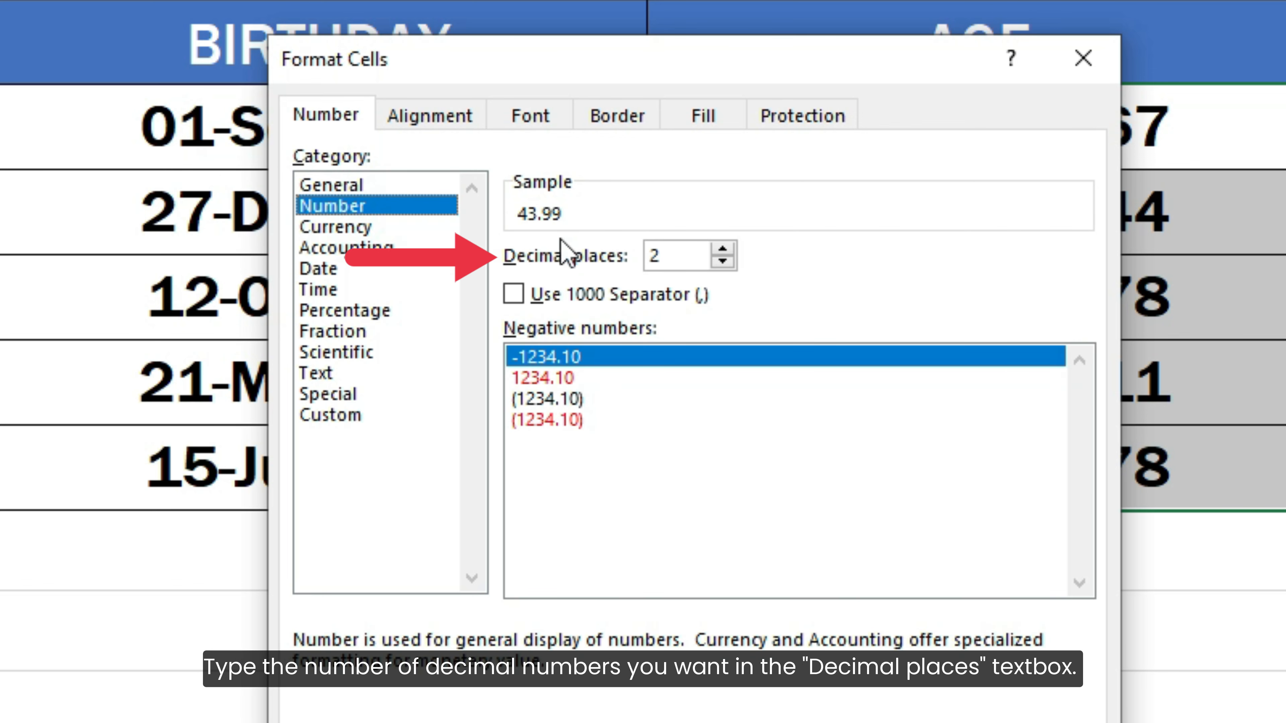
{"action": "left_click_drag", "start_coordinate": [667, 256], "coordinate": [823, 253]}
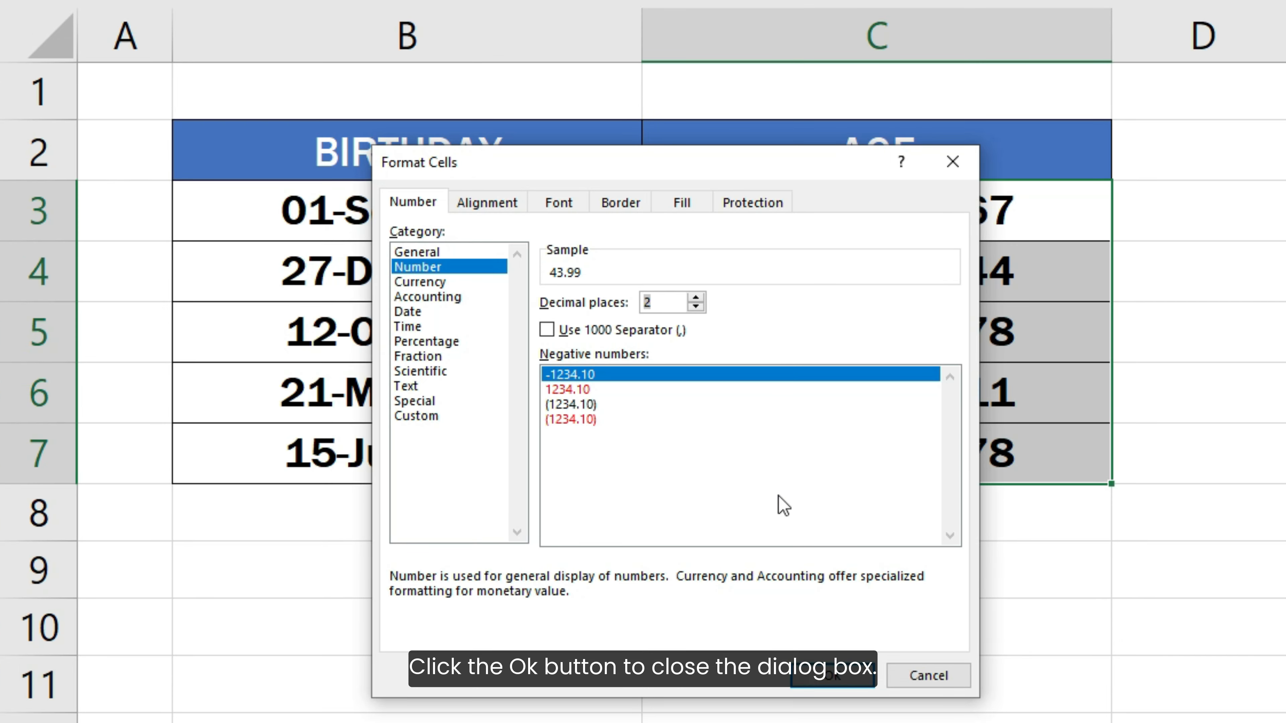
{"action": "left_click", "coordinate": [808, 677]}
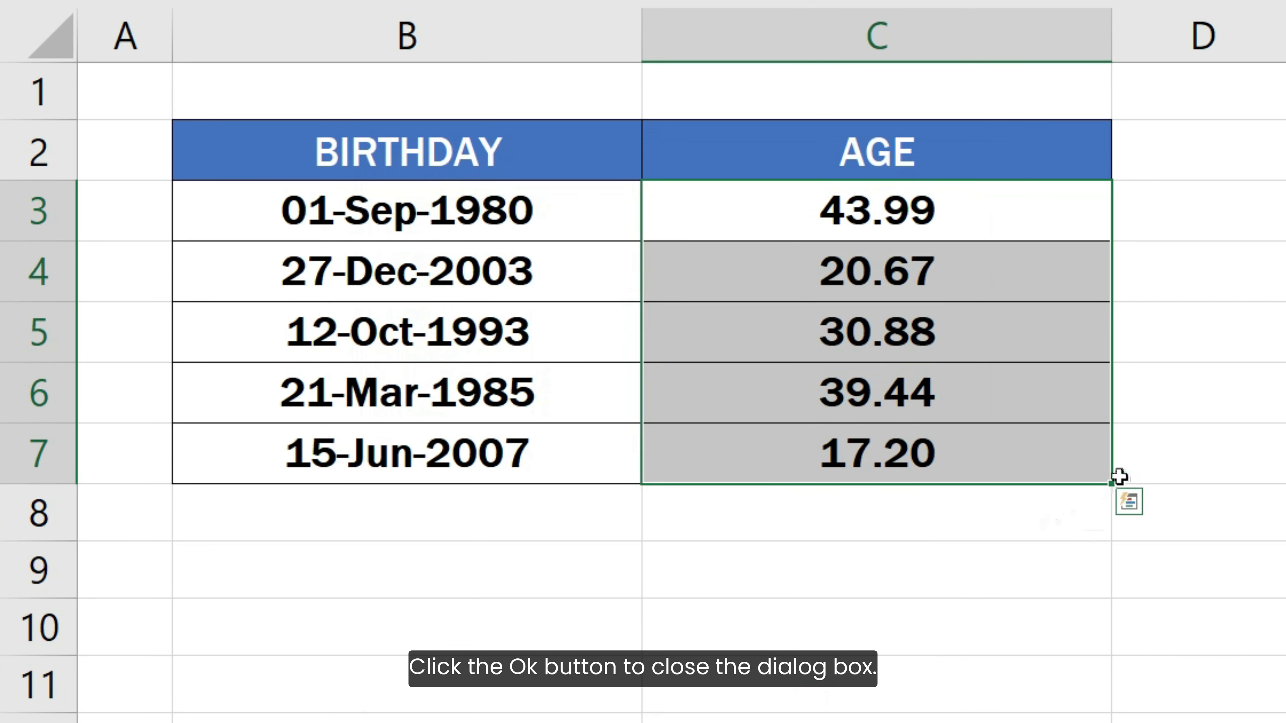
{"action": "left_click", "coordinate": [1138, 462]}
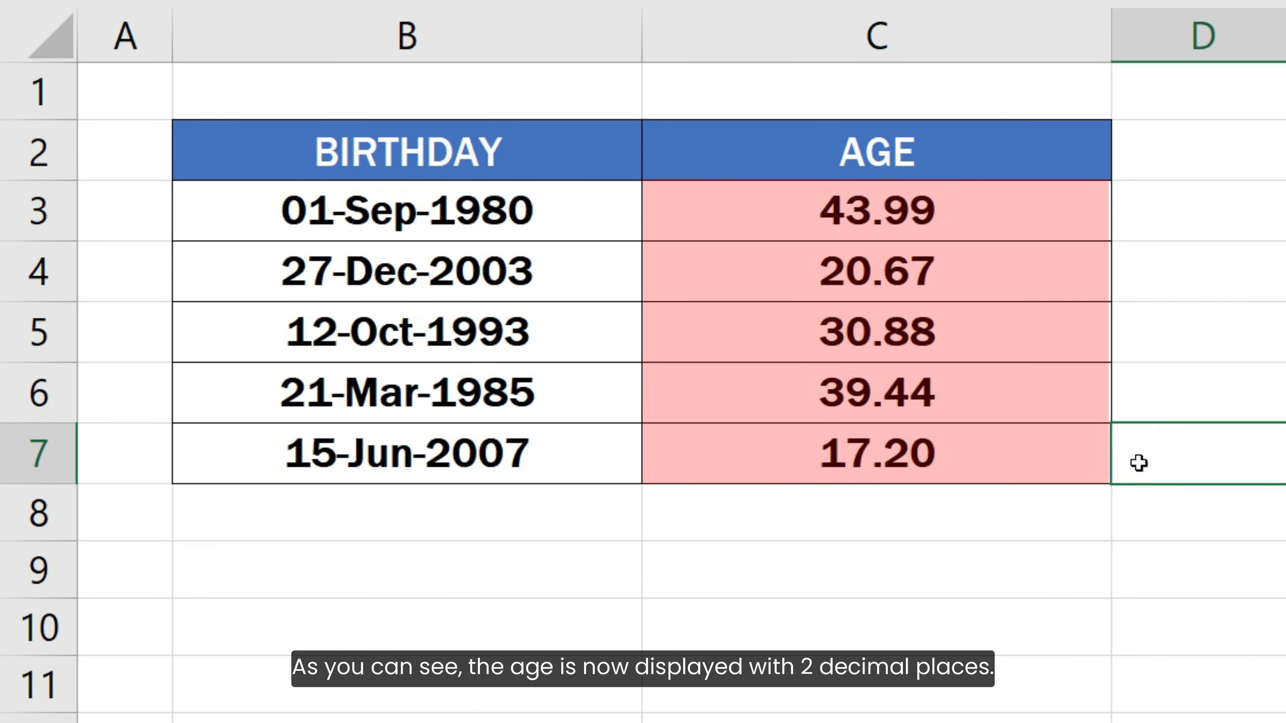